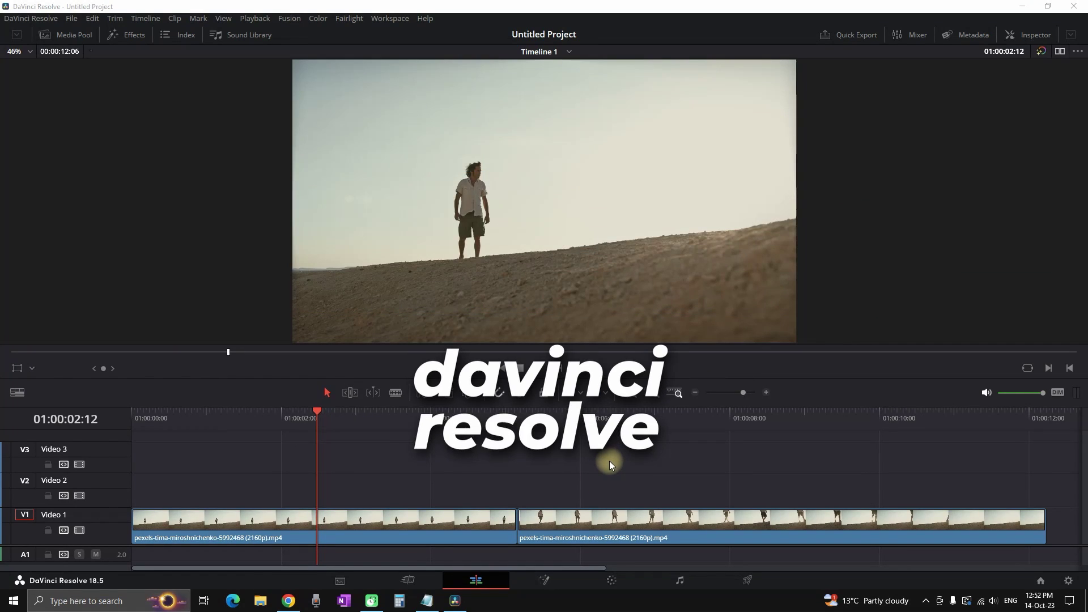
# Drop an Adjustment Clip from Effects onto Video 2 and trim it short near two seconds.
pyautogui.click(132, 36)
pyautogui.click(85, 69)
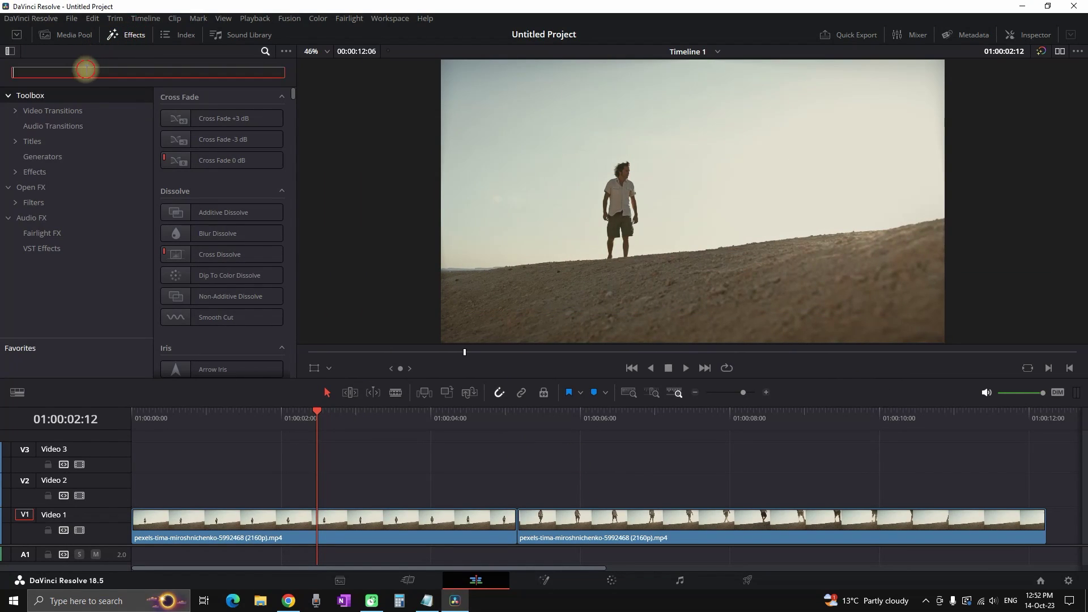
pyautogui.write('adj')
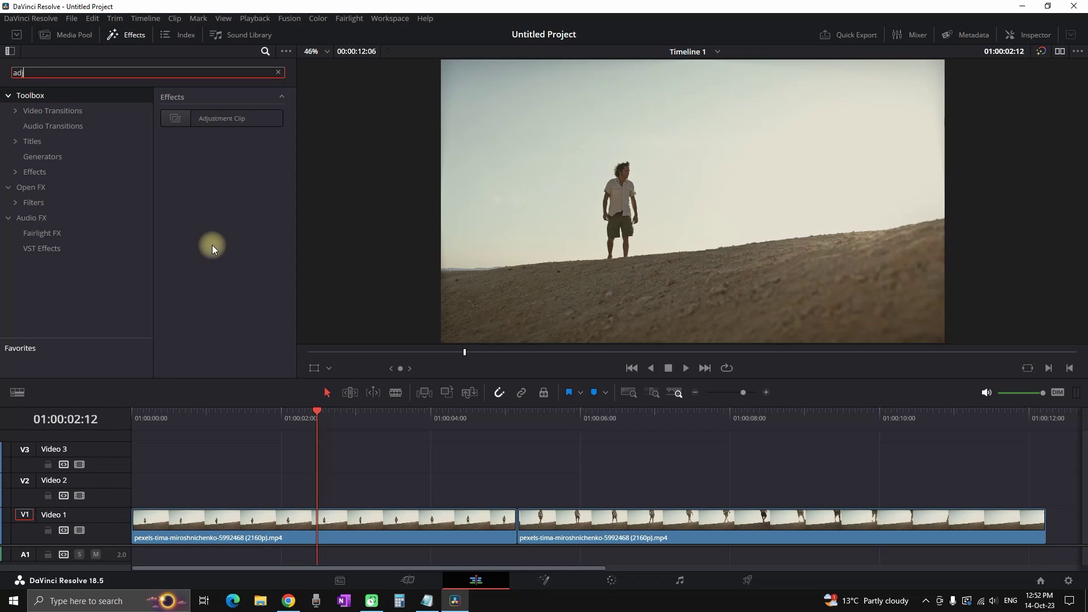
pyautogui.moveTo(209, 123); pyautogui.dragTo(295, 494)
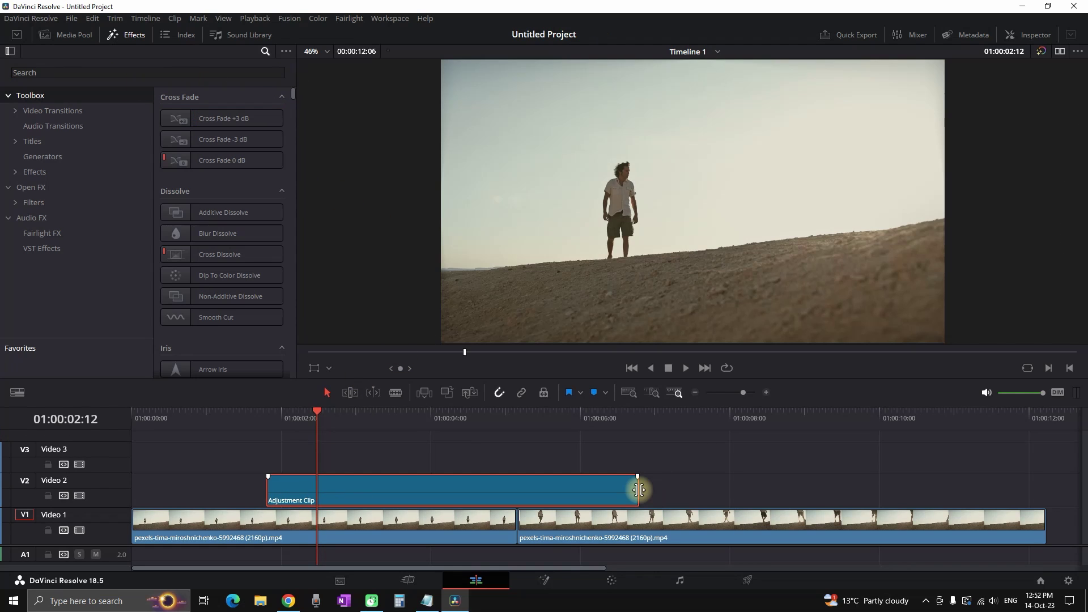
pyautogui.moveTo(636, 490); pyautogui.dragTo(392, 492)
pyautogui.click(353, 495)
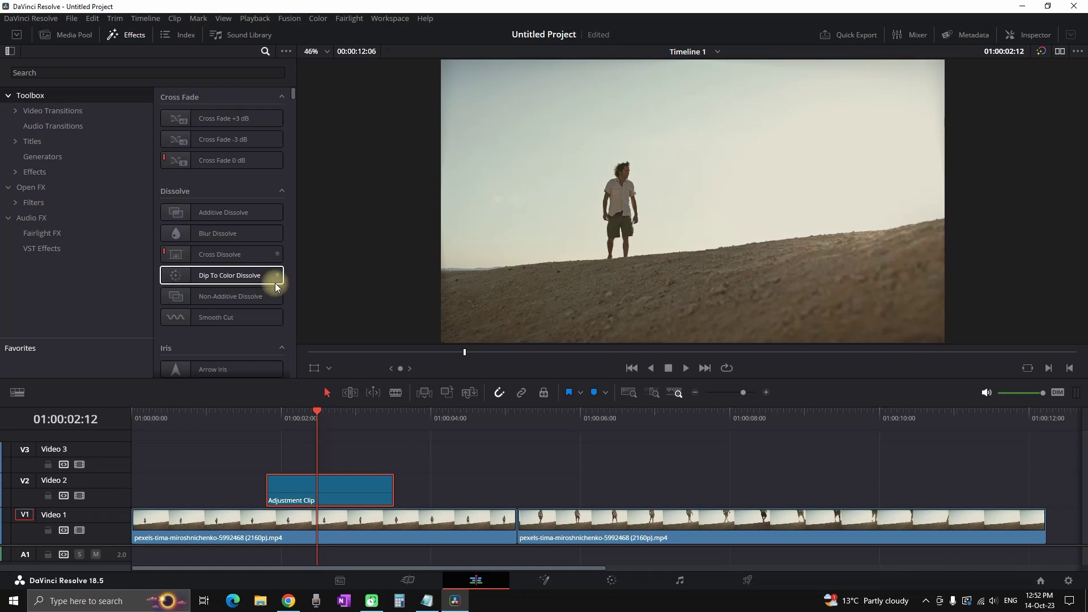
# Apply the Glow effect to the adjustment clip and show its settings in the Inspector.
pyautogui.click(225, 71)
pyautogui.write('glo')
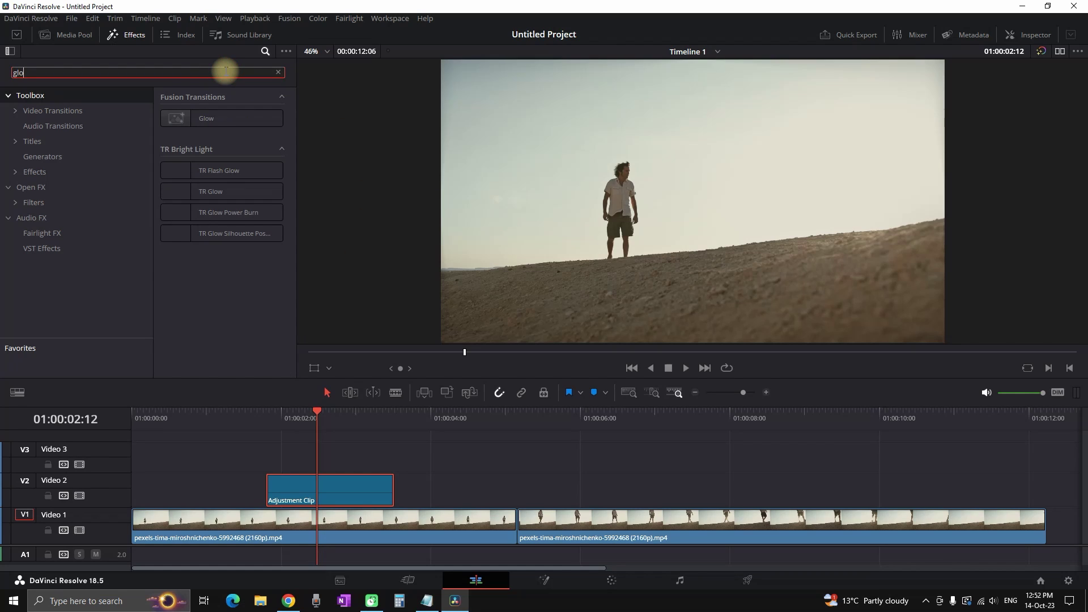
pyautogui.write('w')
pyautogui.moveTo(221, 117); pyautogui.dragTo(343, 487)
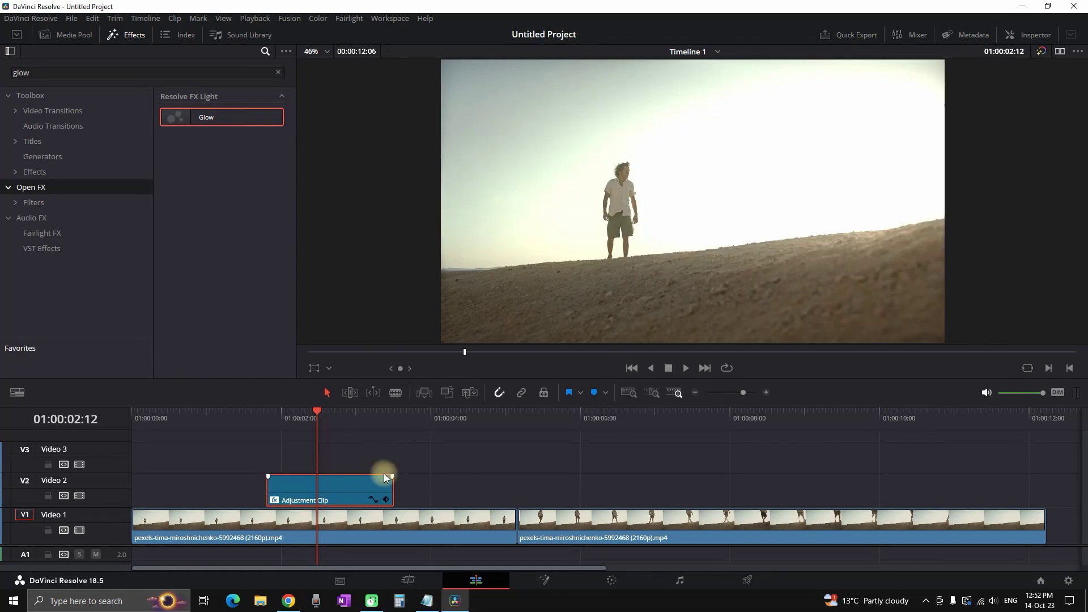
pyautogui.click(1027, 34)
# Stretch the adjustment clip from timeline start to end and play back to preview the glow.
pyautogui.click(355, 426)
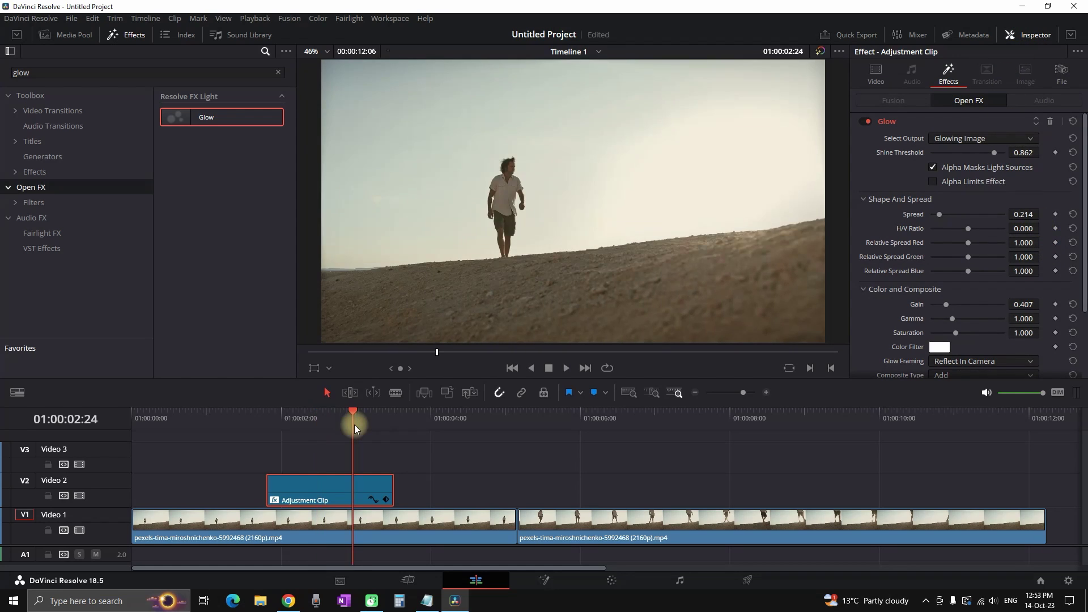
pyautogui.moveTo(395, 490); pyautogui.dragTo(1046, 490)
pyautogui.moveTo(265, 485); pyautogui.dragTo(153, 433)
pyautogui.click(155, 431)
pyautogui.press('space')
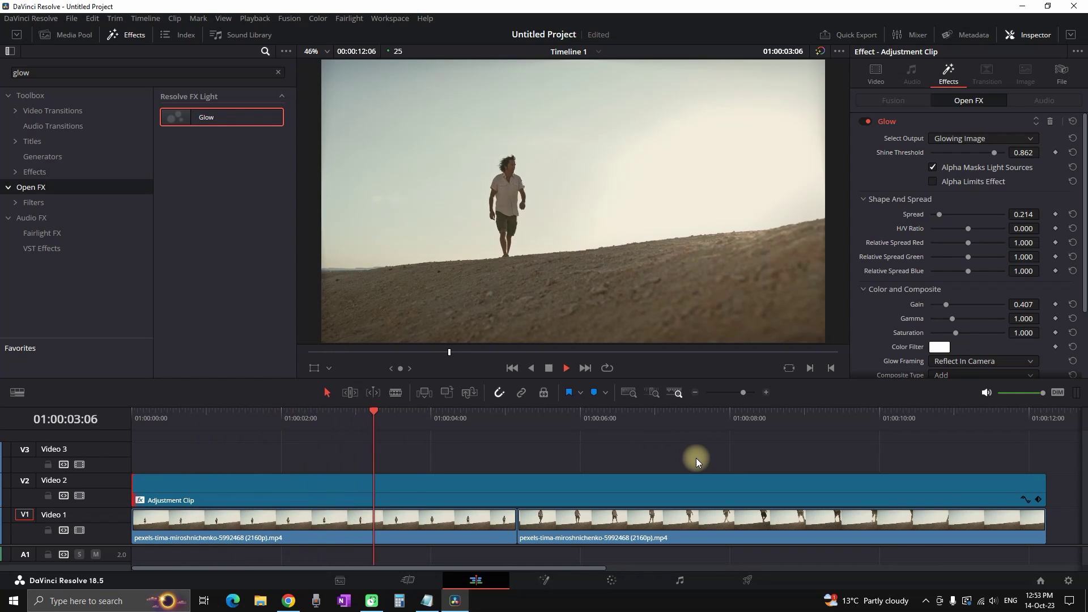
pyautogui.press('space')
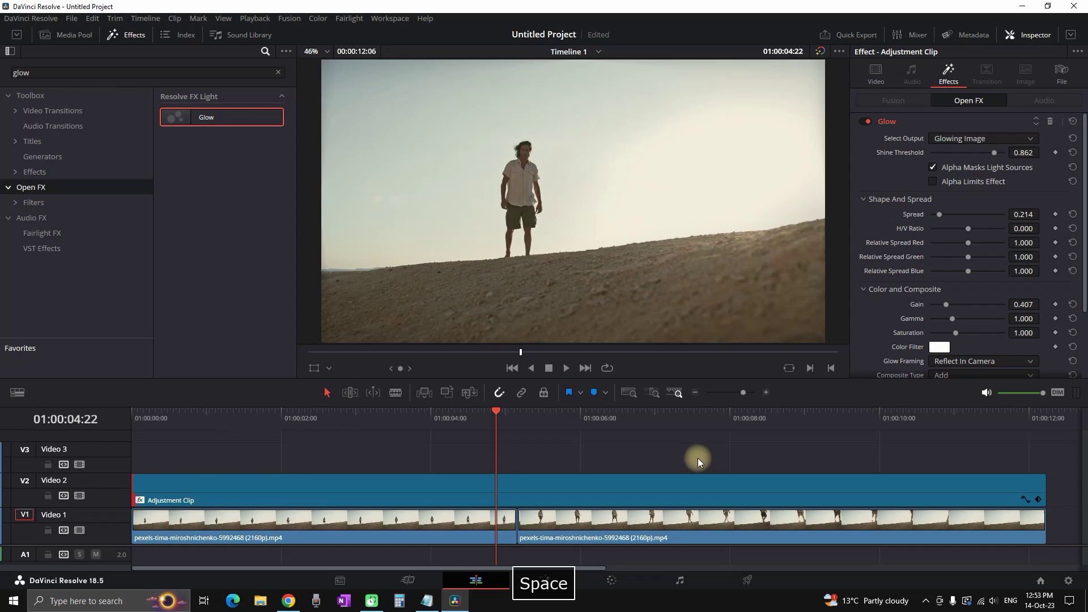
# Add a Vignette to the adjustment clip, set its Size to 0.902, and preview it.
pyautogui.click(57, 202)
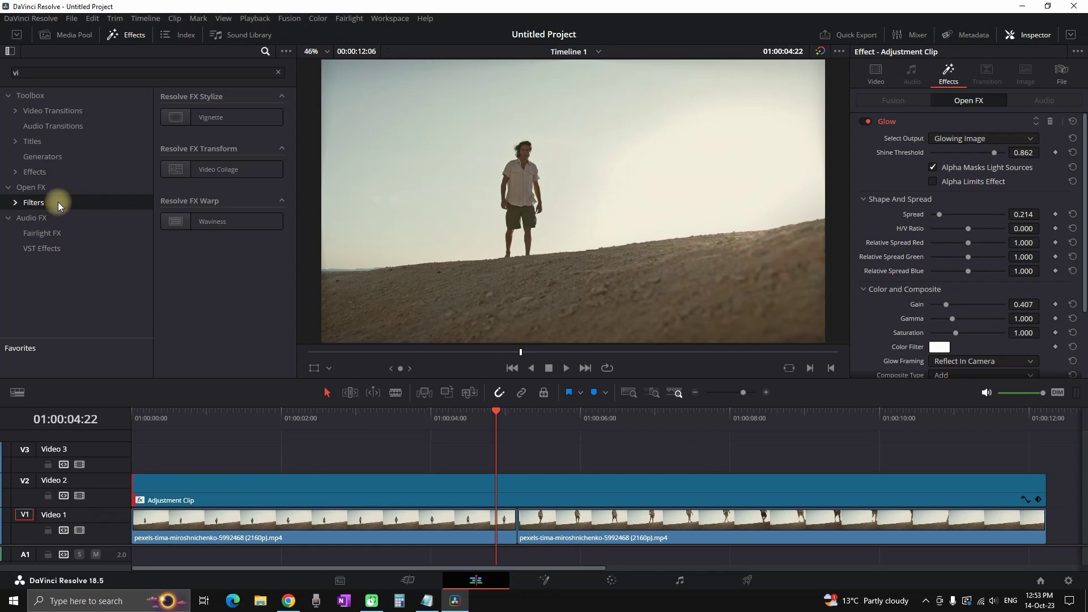
pyautogui.moveTo(206, 117); pyautogui.dragTo(435, 488)
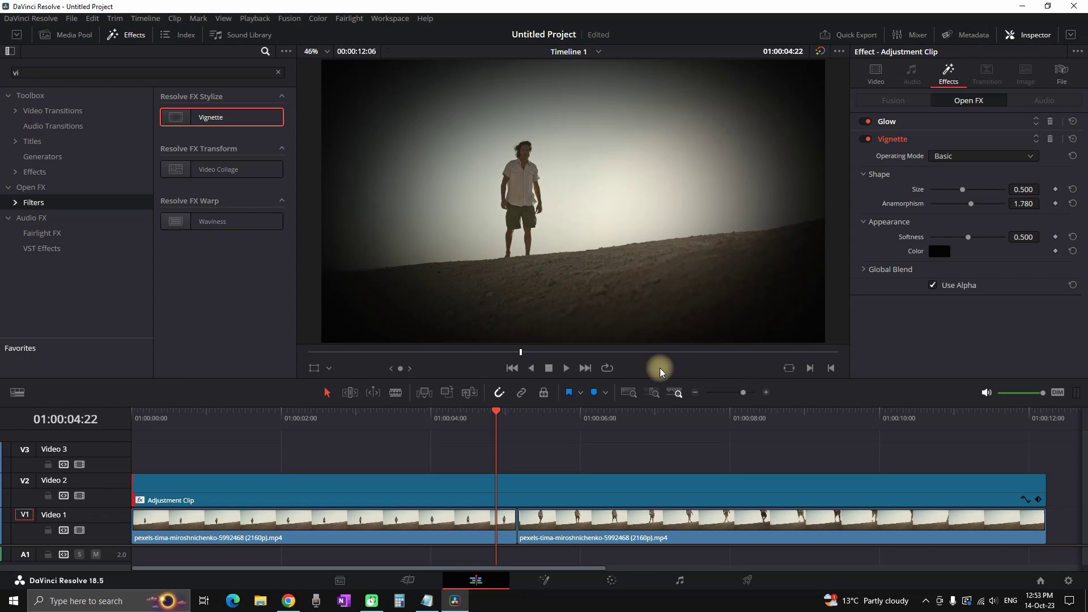
pyautogui.moveTo(1014, 189); pyautogui.dragTo(540, 325)
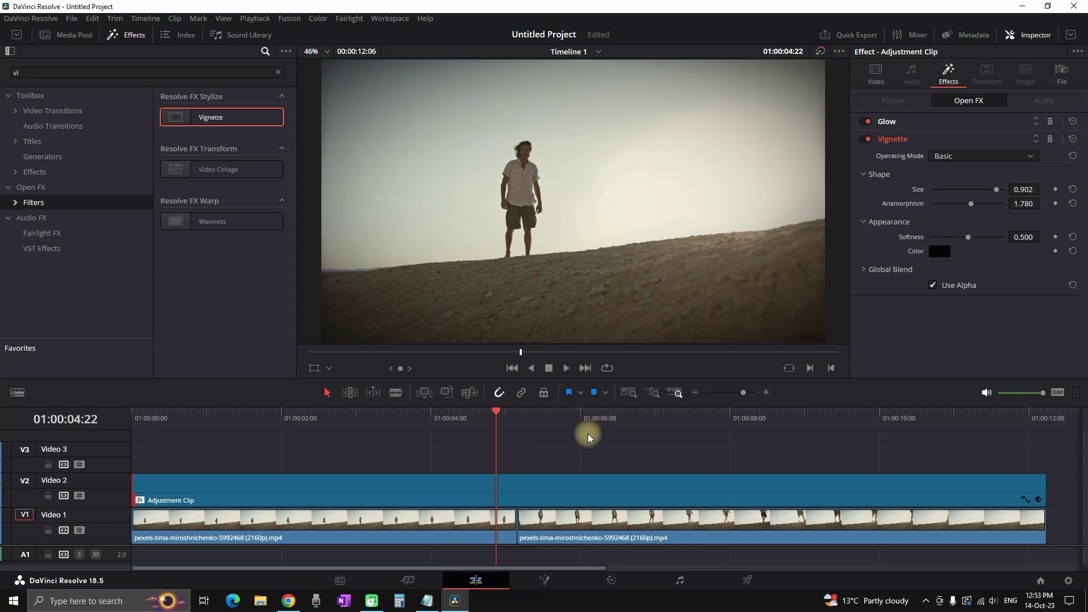
pyautogui.press('space')
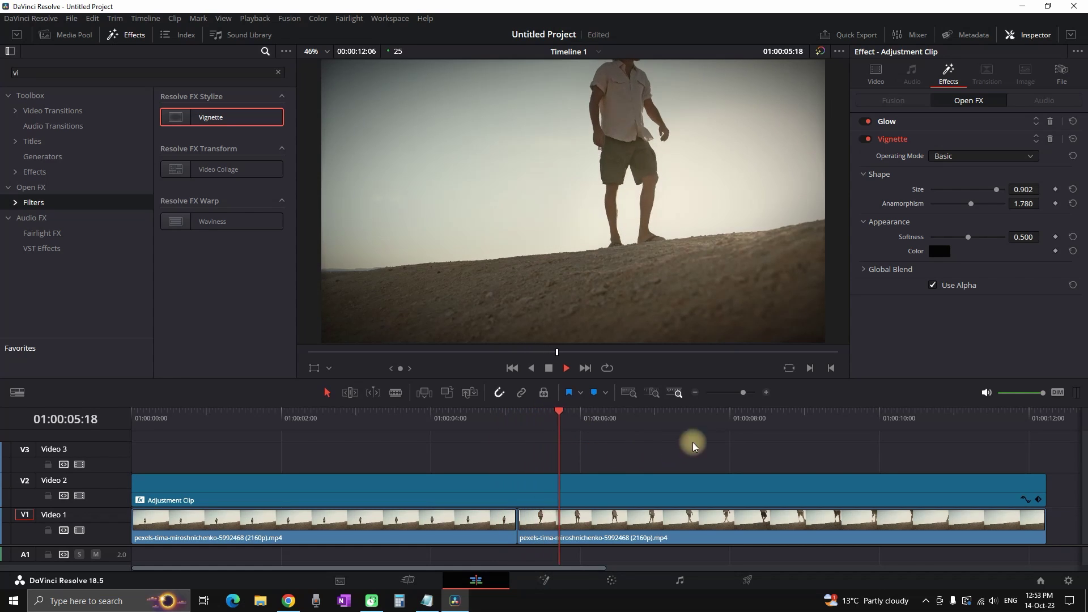
pyautogui.press('space')
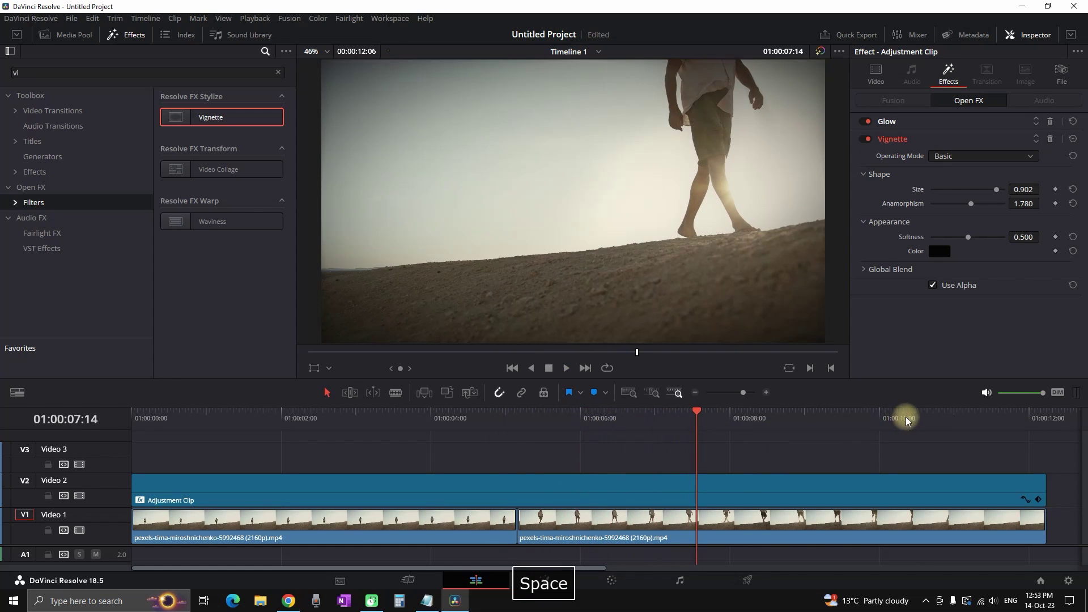
# Delete the Vignette effect and move the playhead back to 01:00:03:13.
pyautogui.click(1050, 138)
pyautogui.click(500, 413)
pyautogui.click(395, 412)
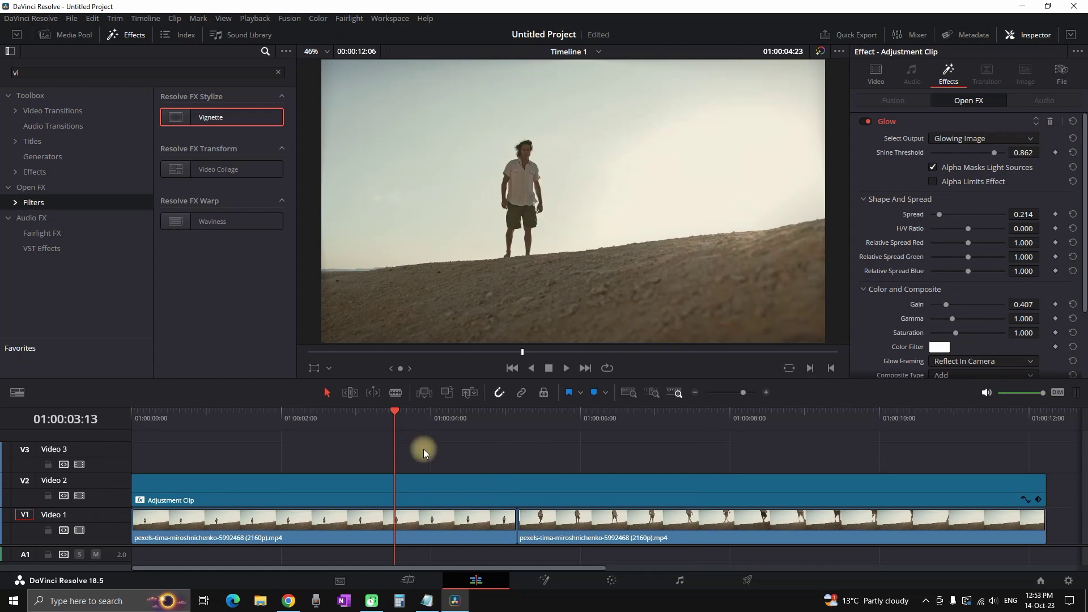
# Keyframe a Transform Zoom of 1.250 on the short adjustment clip and play it back.
pyautogui.click(551, 483)
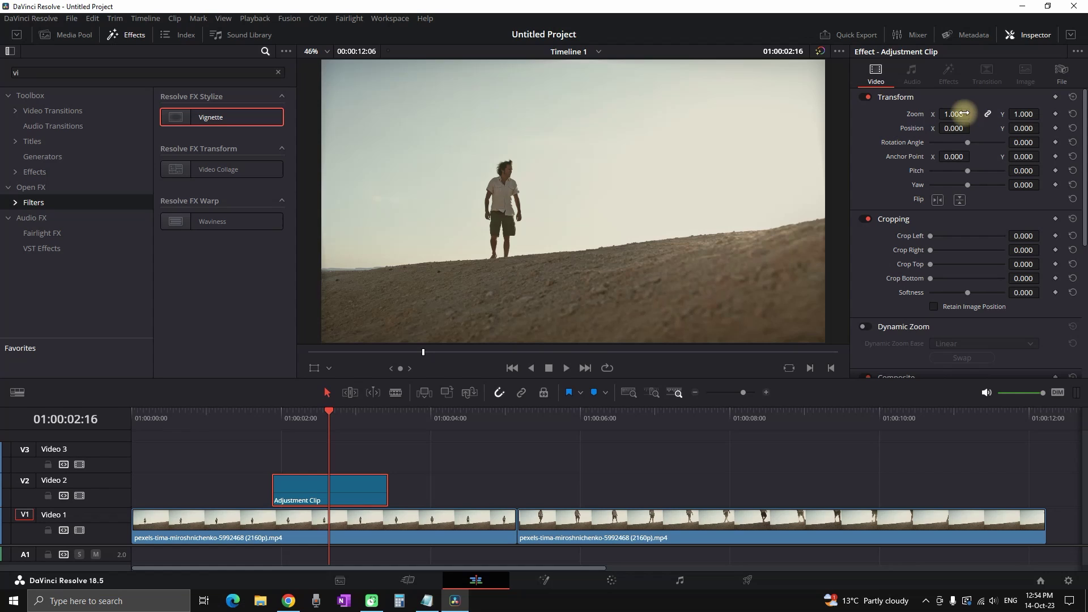
pyautogui.moveTo(962, 113)
pyautogui.mouseDown()
pyautogui.moveTo(983, 113)
pyautogui.moveTo(973, 113)
pyautogui.mouseUp()
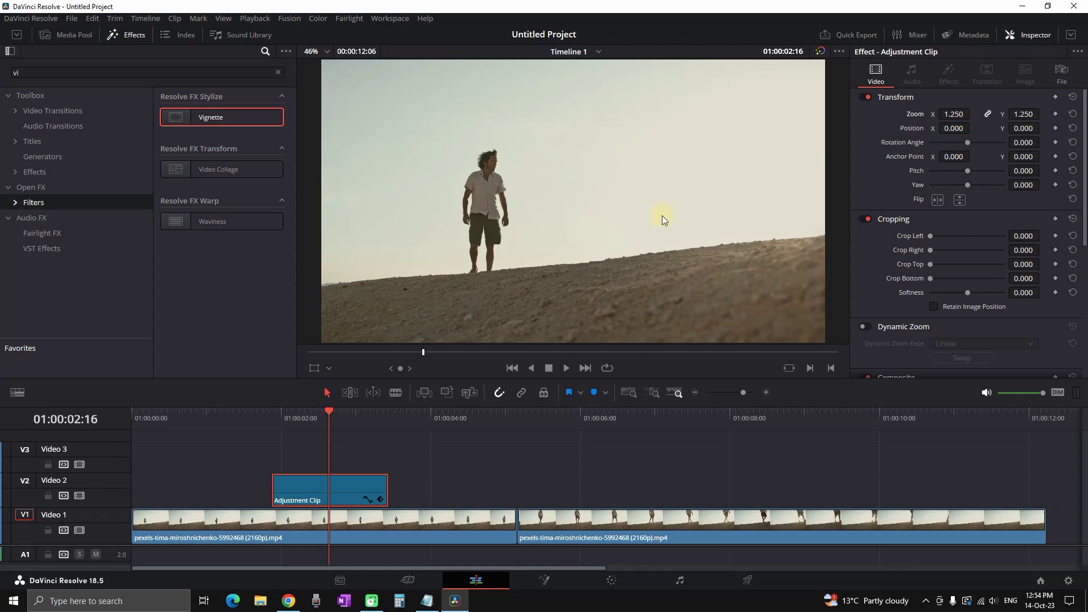
pyautogui.click(334, 498)
pyautogui.click(227, 412)
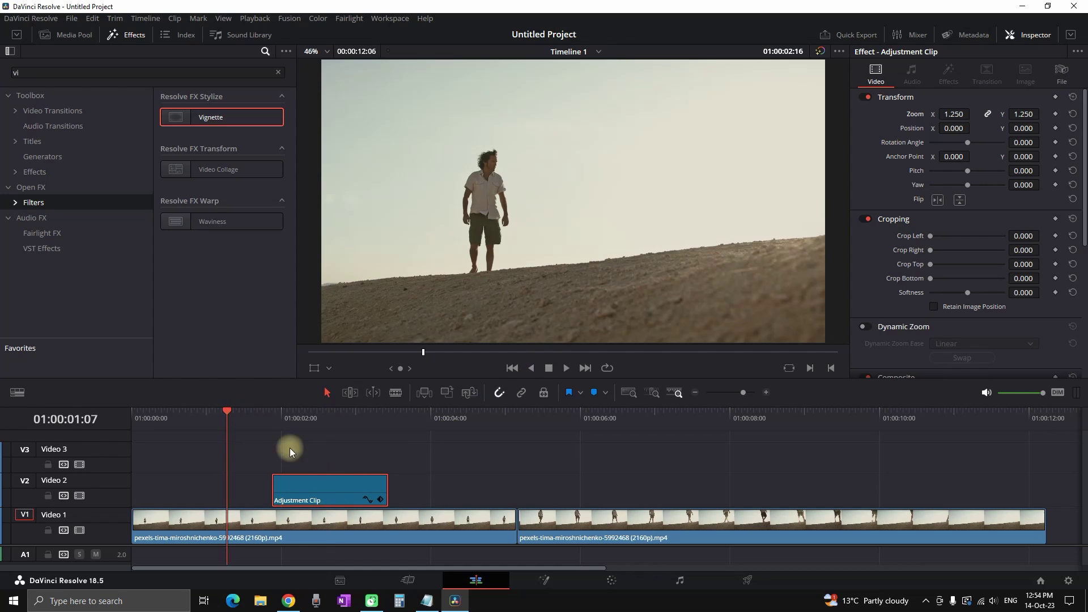
pyautogui.click(450, 454)
pyautogui.press('space')
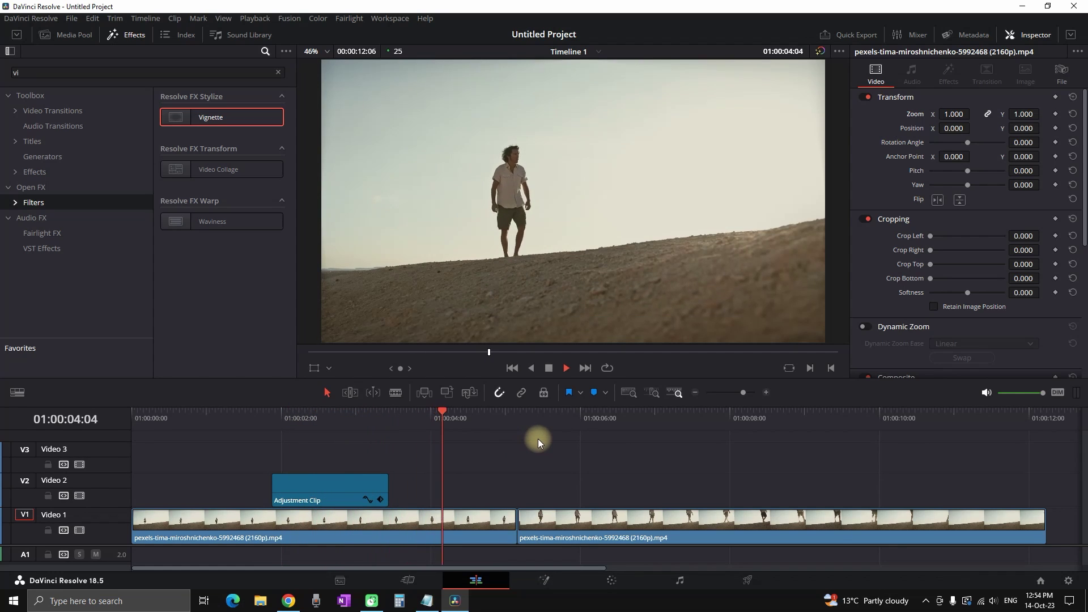
pyautogui.click(344, 488)
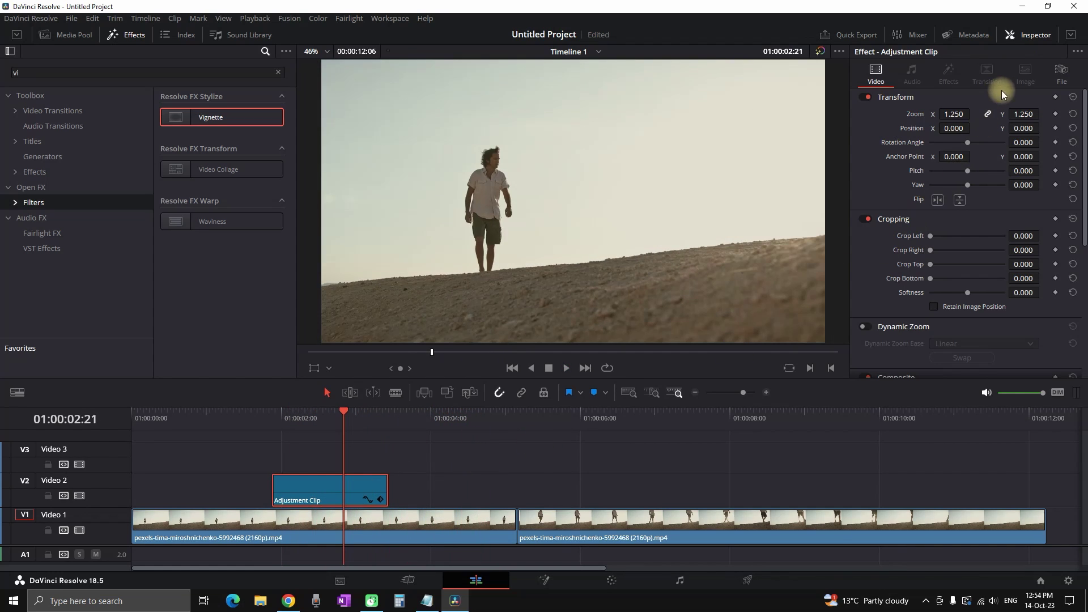
# Rename the zoom adjustment clip to ZOOMIN in the Inspector's File panel.
pyautogui.click(1058, 76)
pyautogui.click(987, 127)
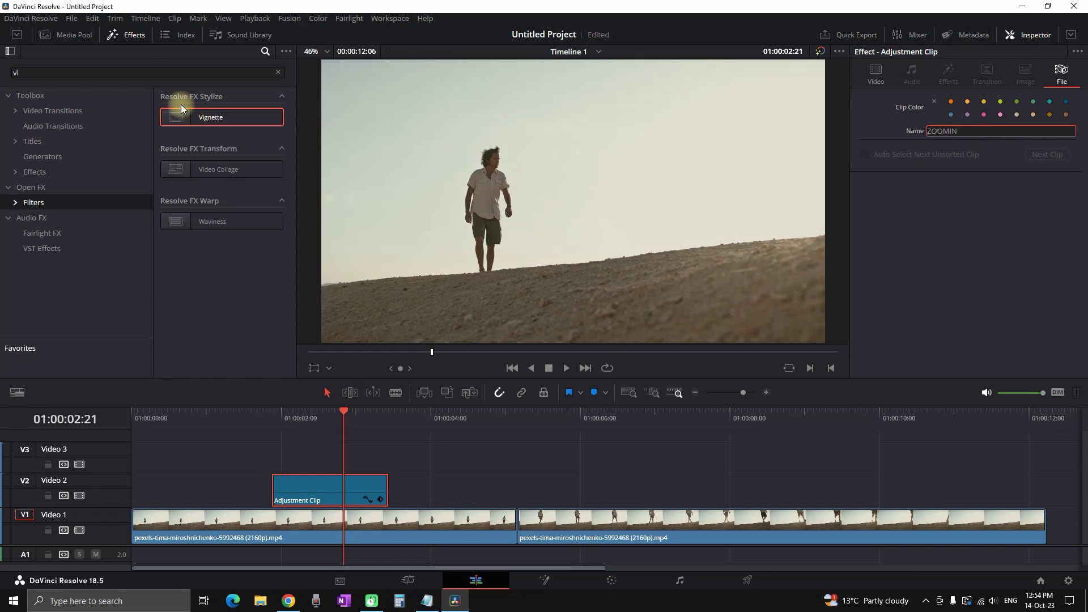
pyautogui.click(278, 71)
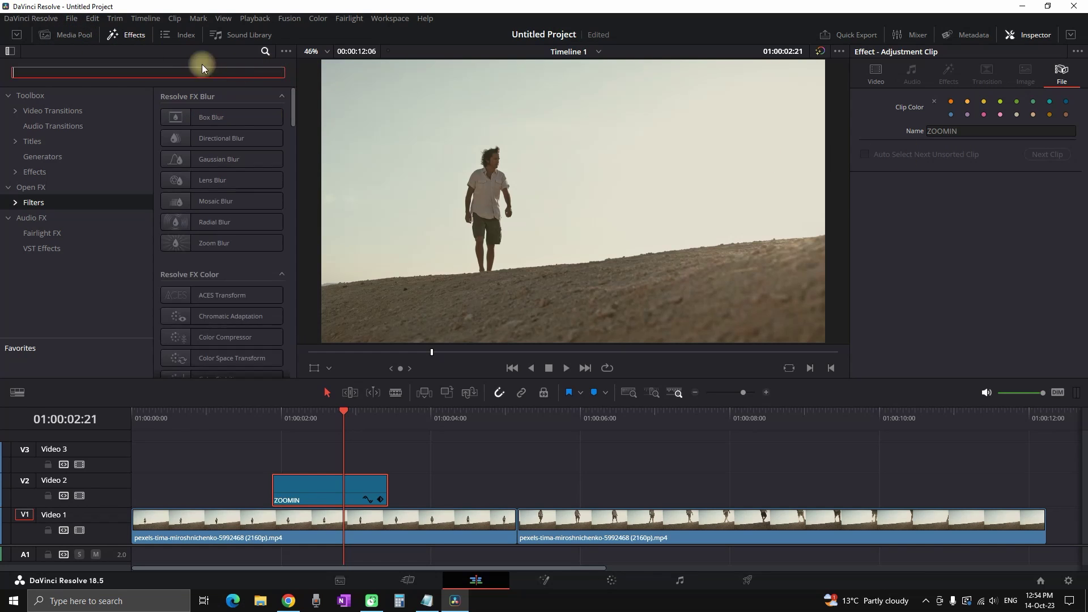
# Save ZOOMIN into the Media Pool's Master bin and delete it from Video 2.
pyautogui.click(67, 35)
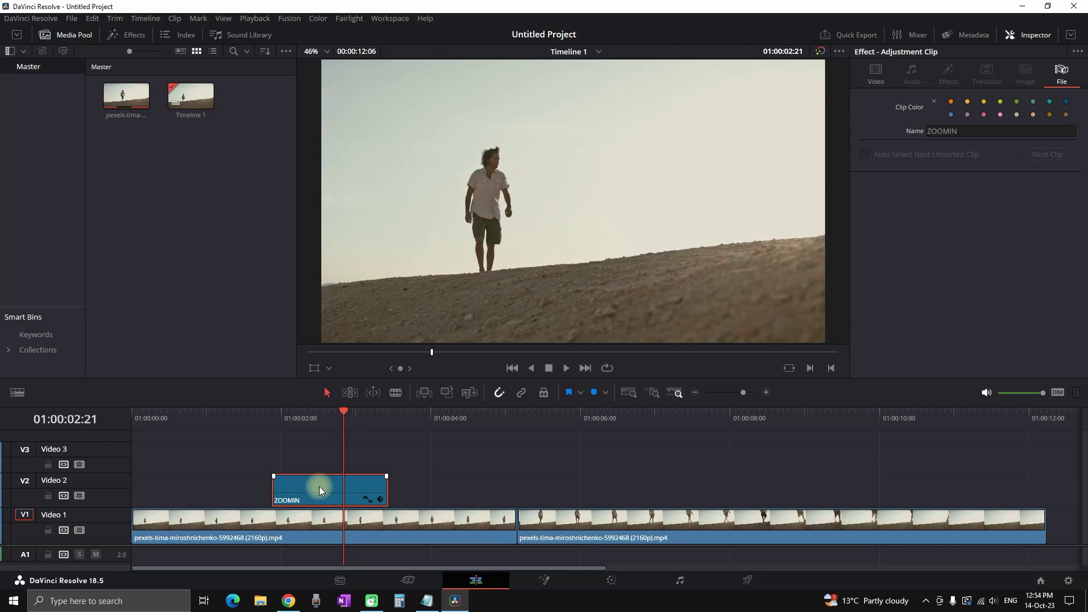
pyautogui.moveTo(327, 486); pyautogui.dragTo(133, 196)
pyautogui.click(246, 264)
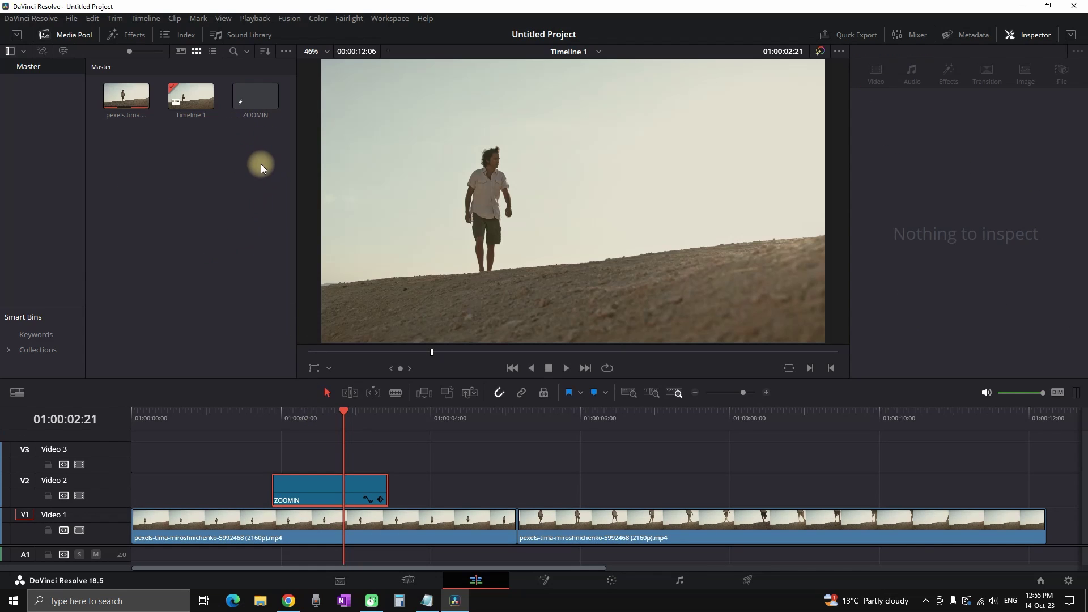
pyautogui.click(314, 489)
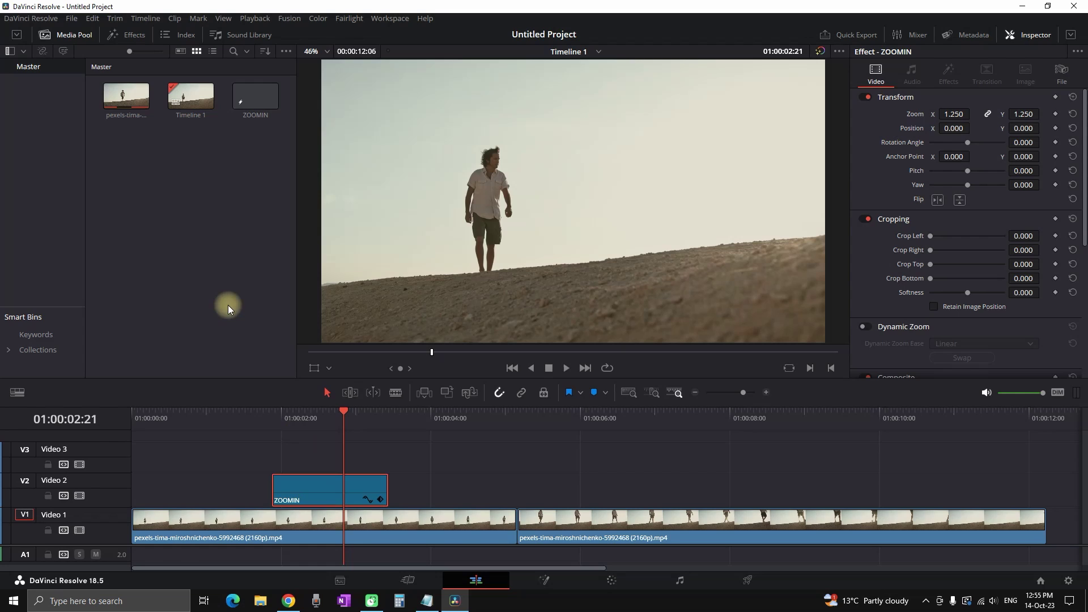
pyautogui.press('Delete')
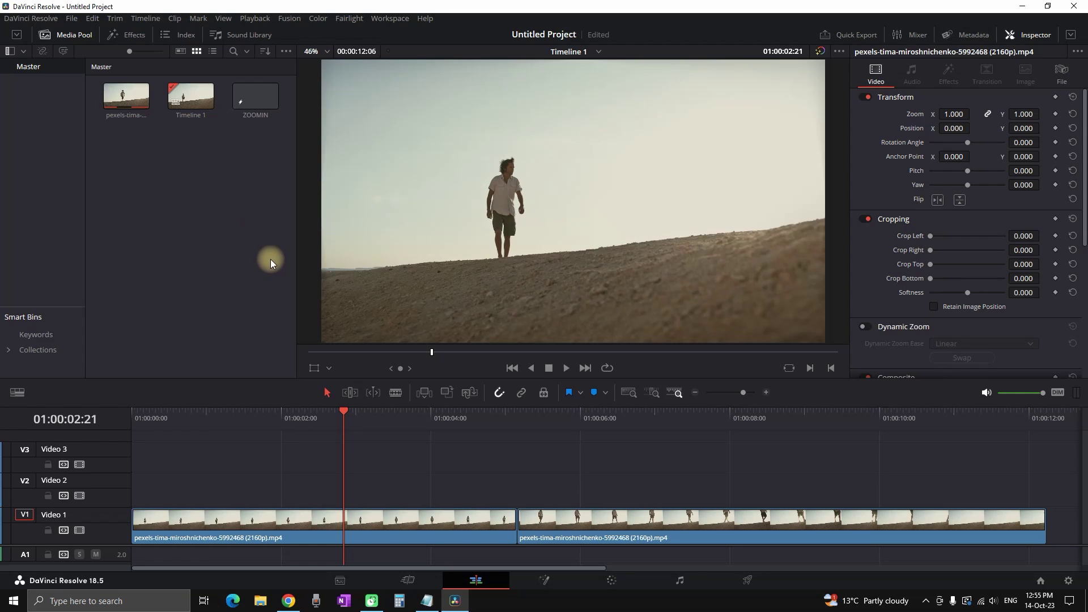
# Place three ZOOMIN clips along Video 2 and play back to preview the zooms.
pyautogui.moveTo(254, 98); pyautogui.dragTo(312, 497)
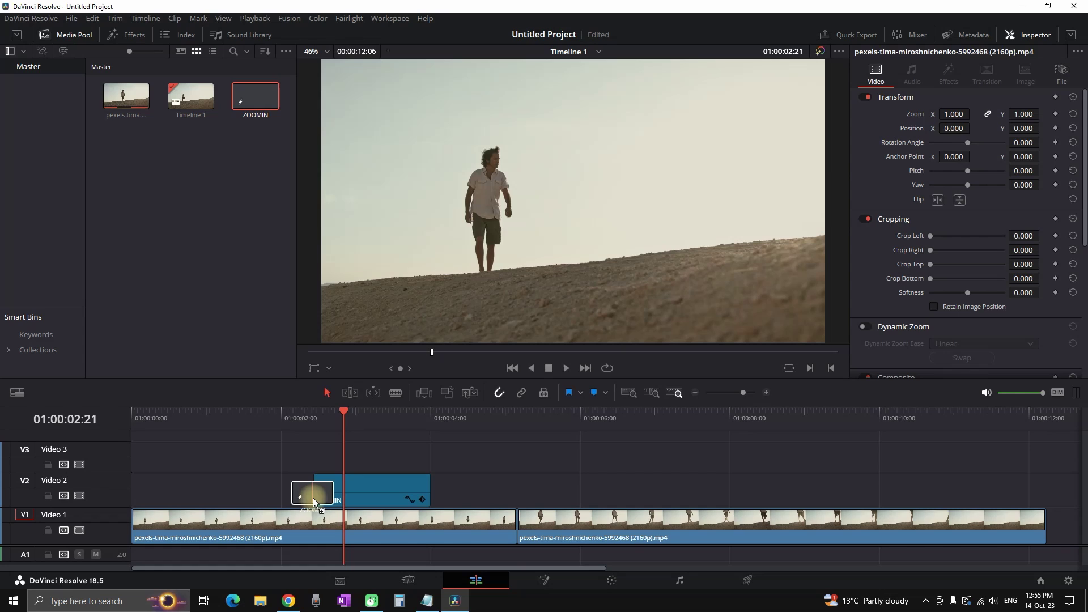
pyautogui.press('space')
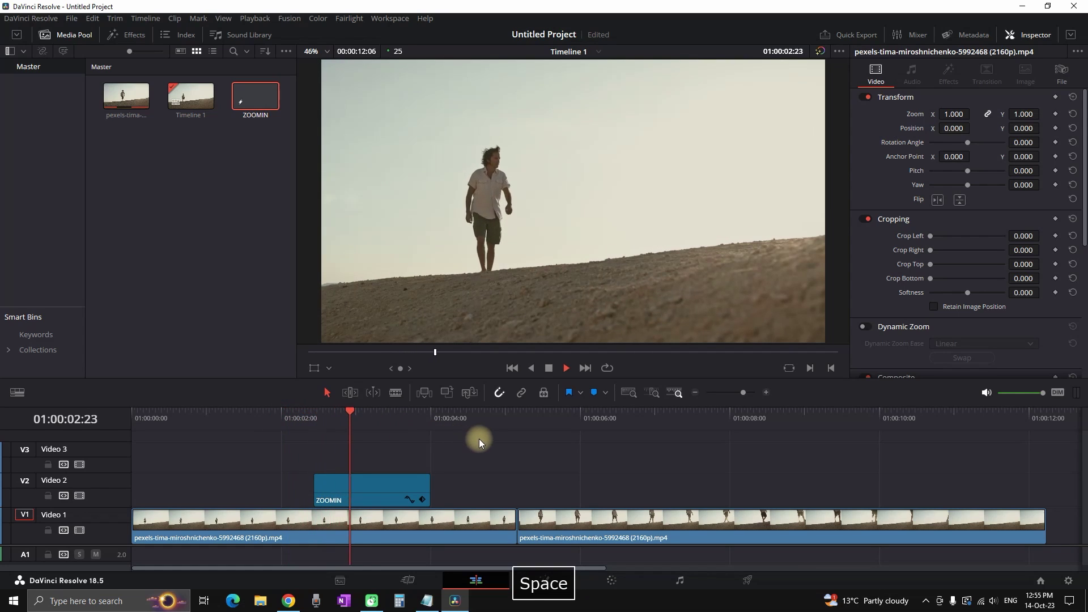
pyautogui.press('space')
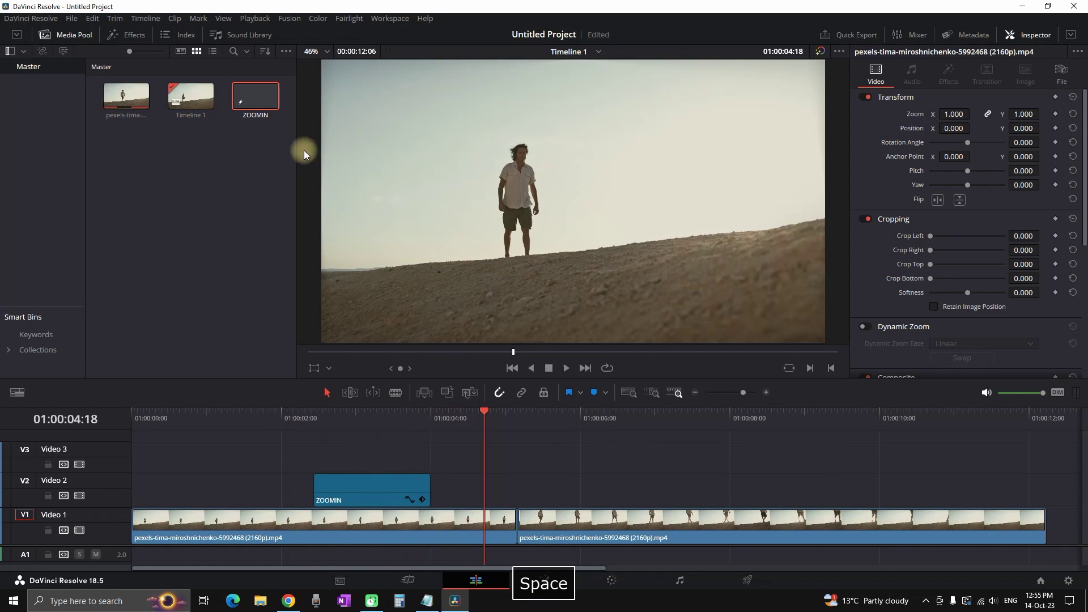
pyautogui.moveTo(255, 97); pyautogui.dragTo(584, 471)
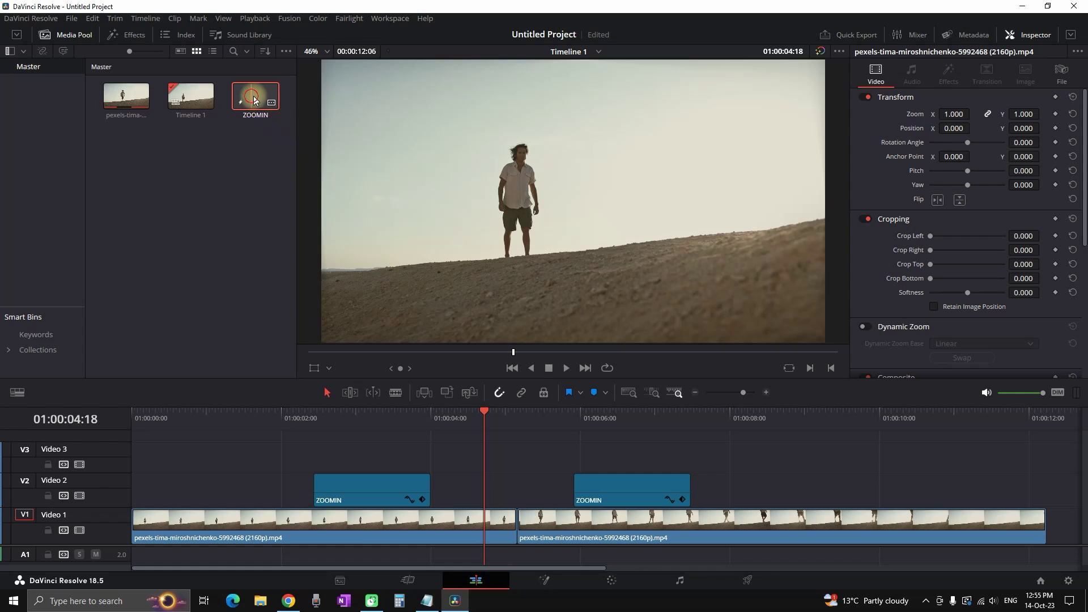
pyautogui.moveTo(255, 97); pyautogui.dragTo(755, 491)
pyautogui.press('space')
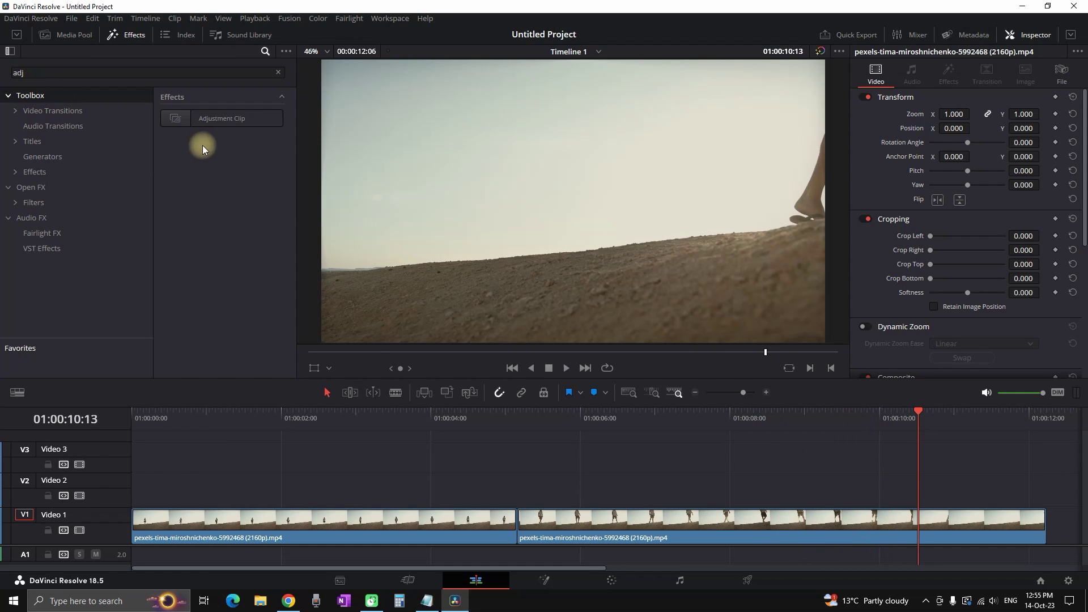
# Add a new Adjustment Clip to Video 2 and trim it to a short span over the cut.
pyautogui.moveTo(218, 118); pyautogui.dragTo(273, 491)
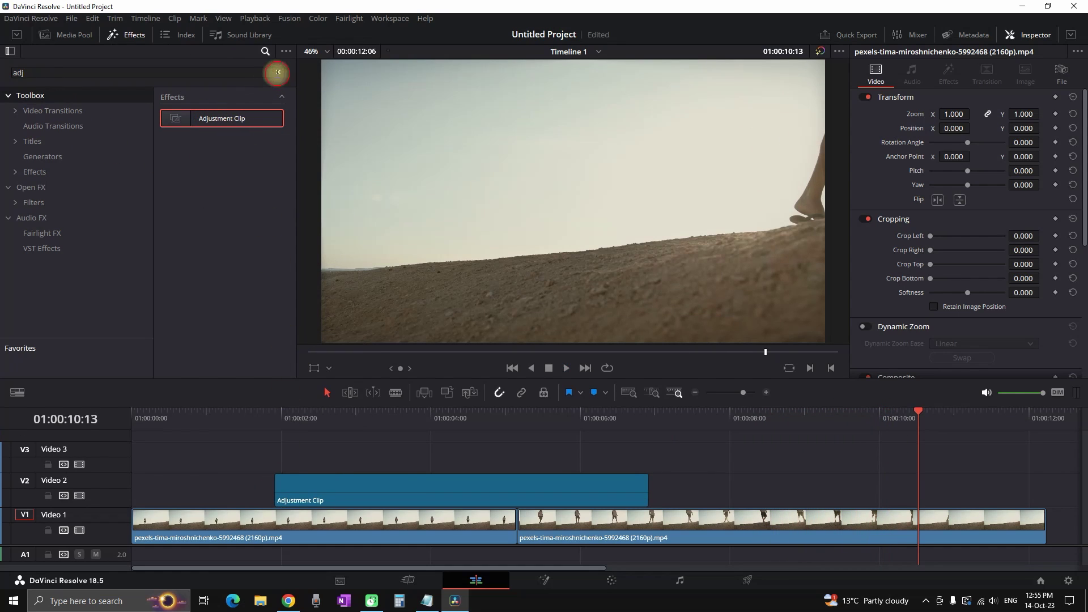
pyautogui.click(277, 72)
pyautogui.click(126, 35)
pyautogui.click(71, 34)
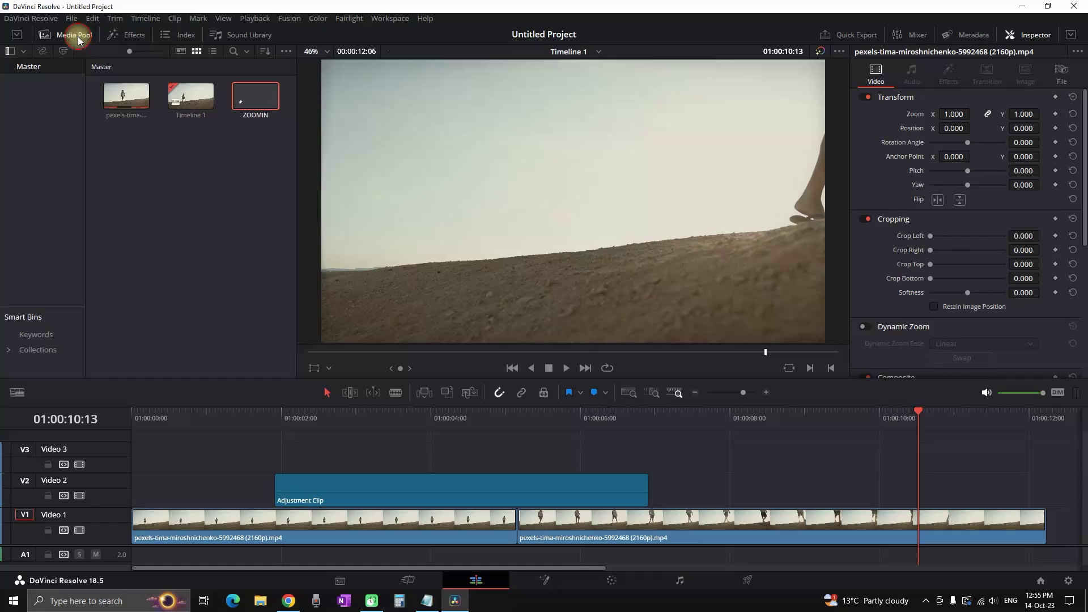
pyautogui.click(126, 35)
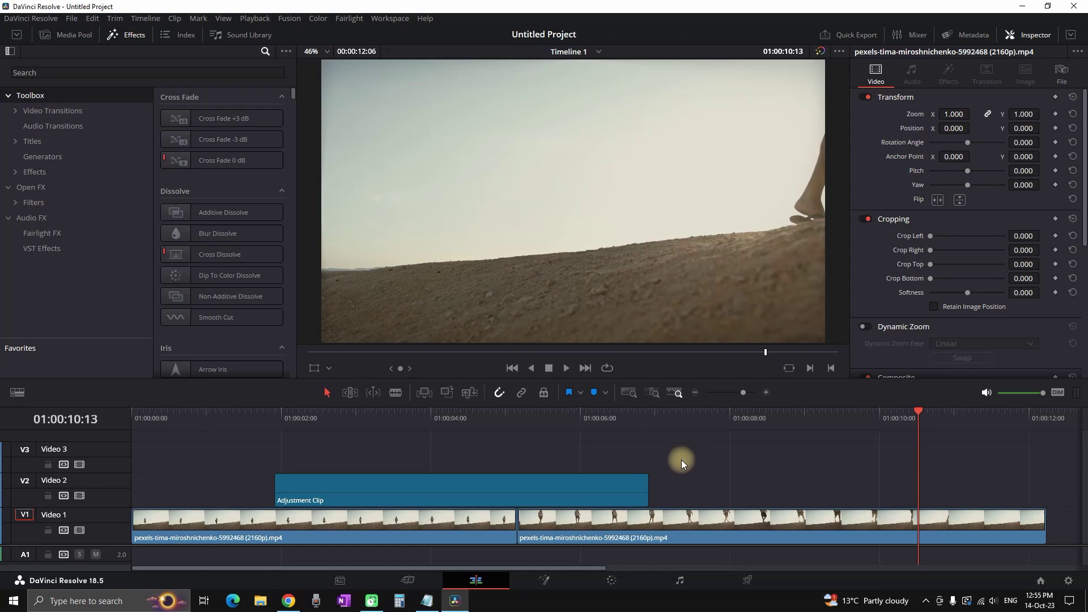
pyautogui.moveTo(644, 488); pyautogui.dragTo(529, 495)
# Apply the Open FX Camera Shake to the short clip and preview it from 01:00:05:04.
pyautogui.click(114, 73)
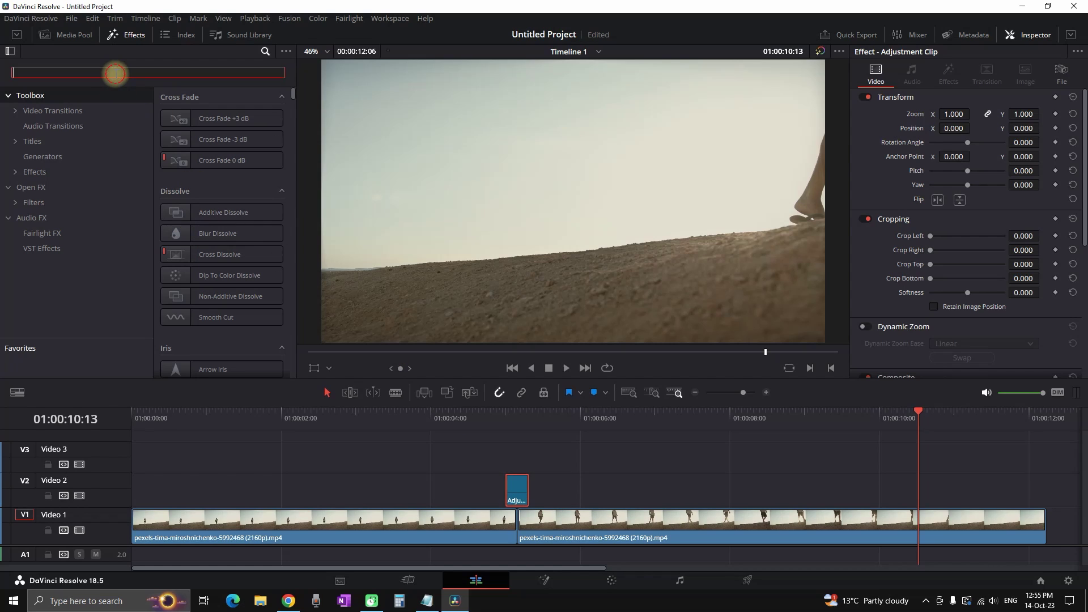
pyautogui.write('cam')
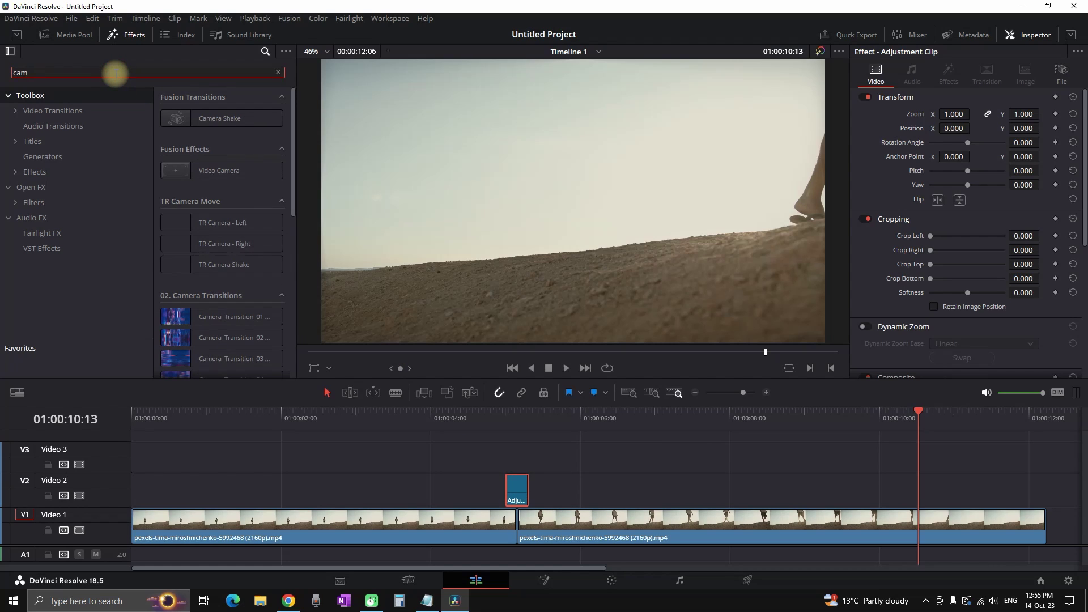
pyautogui.write('er')
pyautogui.click(68, 187)
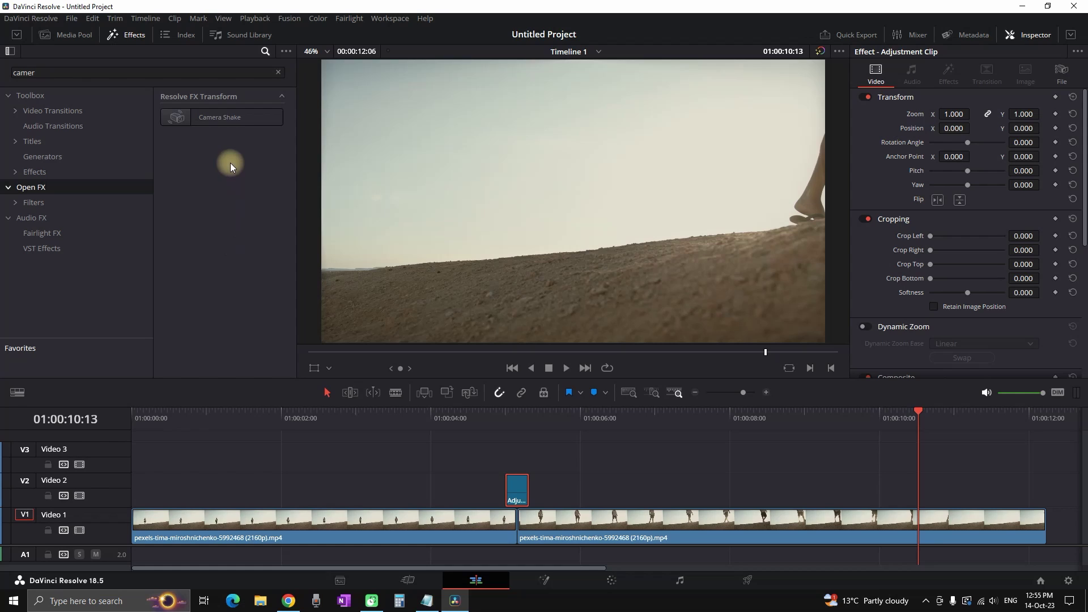
pyautogui.moveTo(218, 119); pyautogui.dragTo(515, 490)
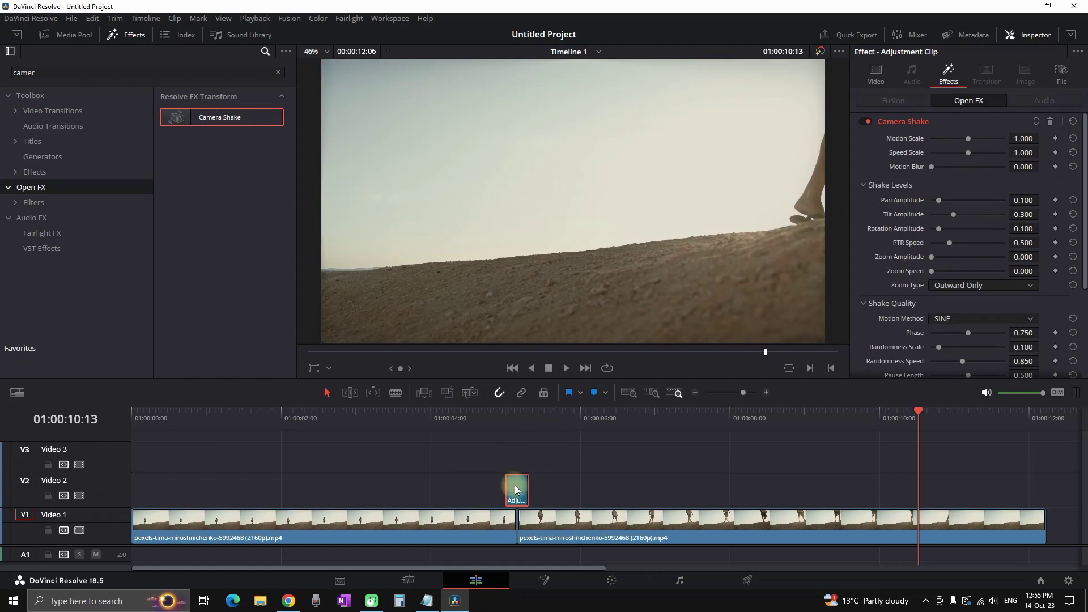
pyautogui.click(518, 423)
pyautogui.press('space')
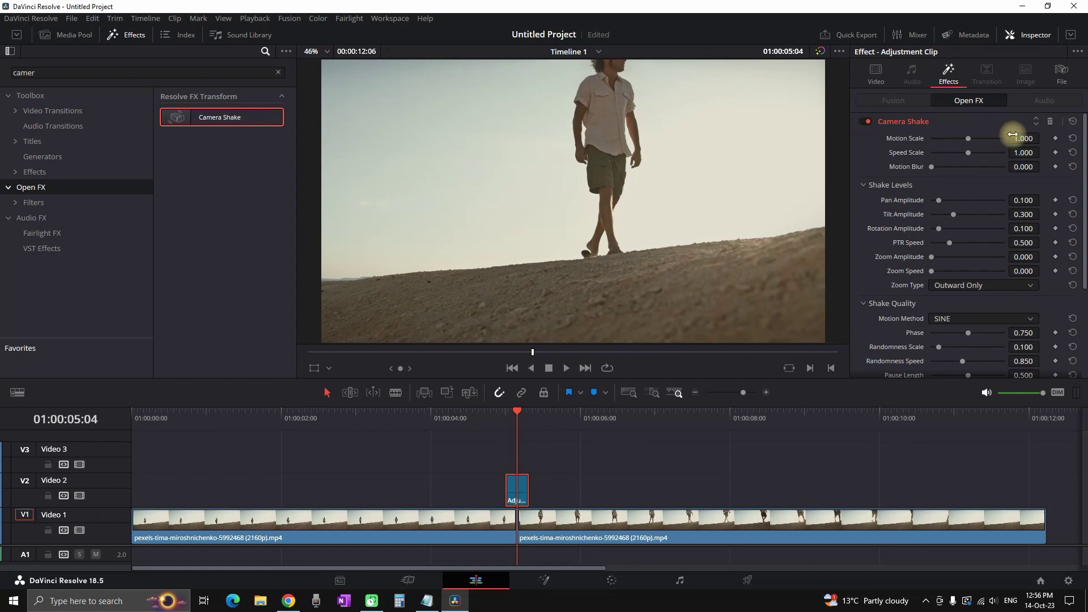
# Set Motion and Speed Scale 2.000, Motion Blur 1.000, PTR Speed 1.473, Pan 0.845, Tilt 0.581.
pyautogui.click(1005, 140)
pyautogui.click(1005, 152)
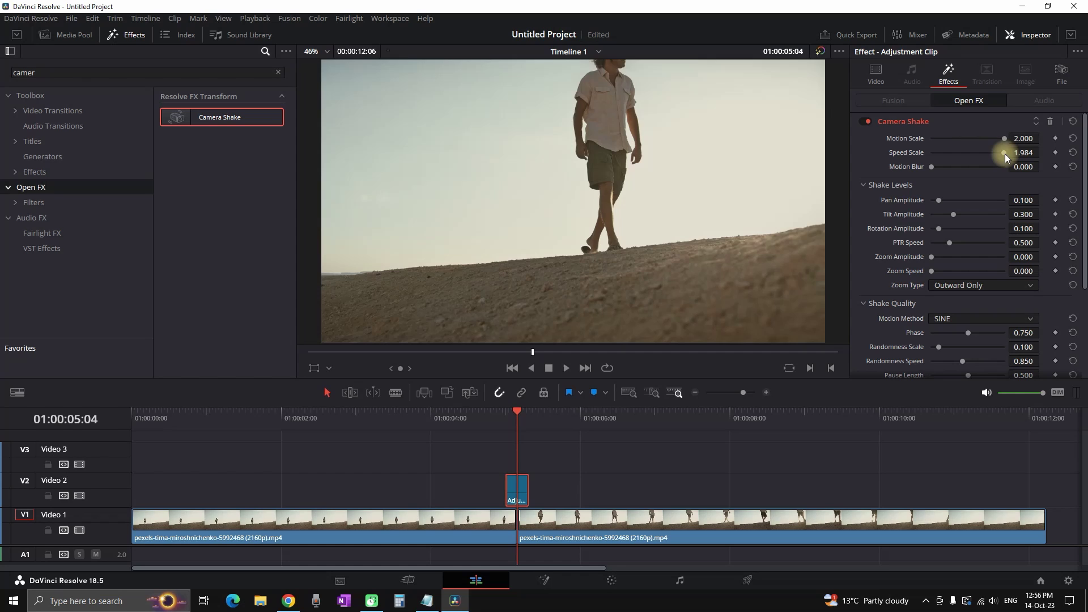
pyautogui.click(1002, 166)
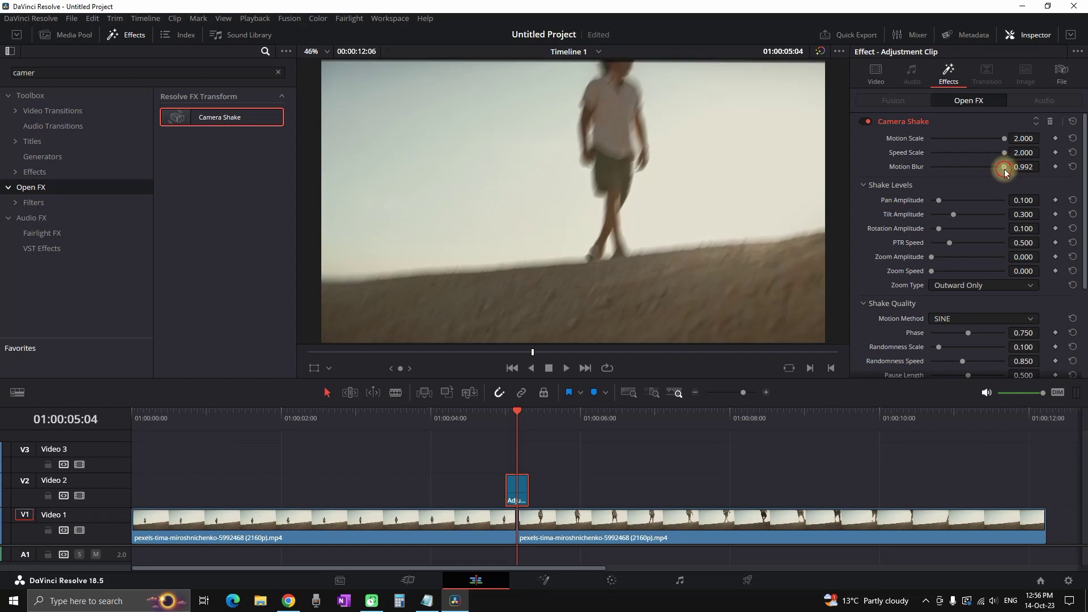
pyautogui.click(967, 243)
pyautogui.click(985, 243)
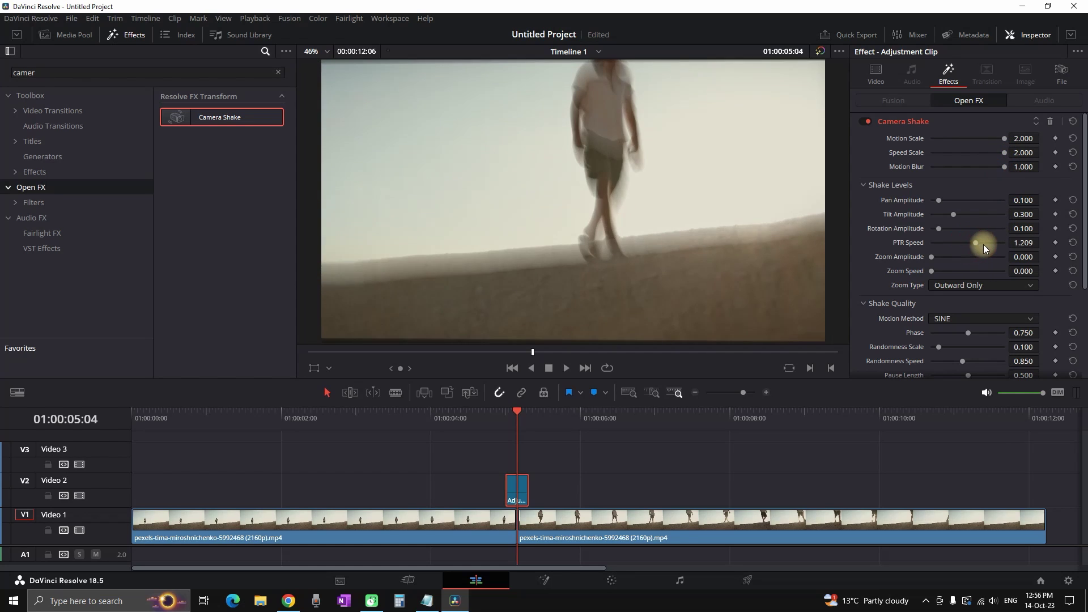
pyautogui.click(965, 215)
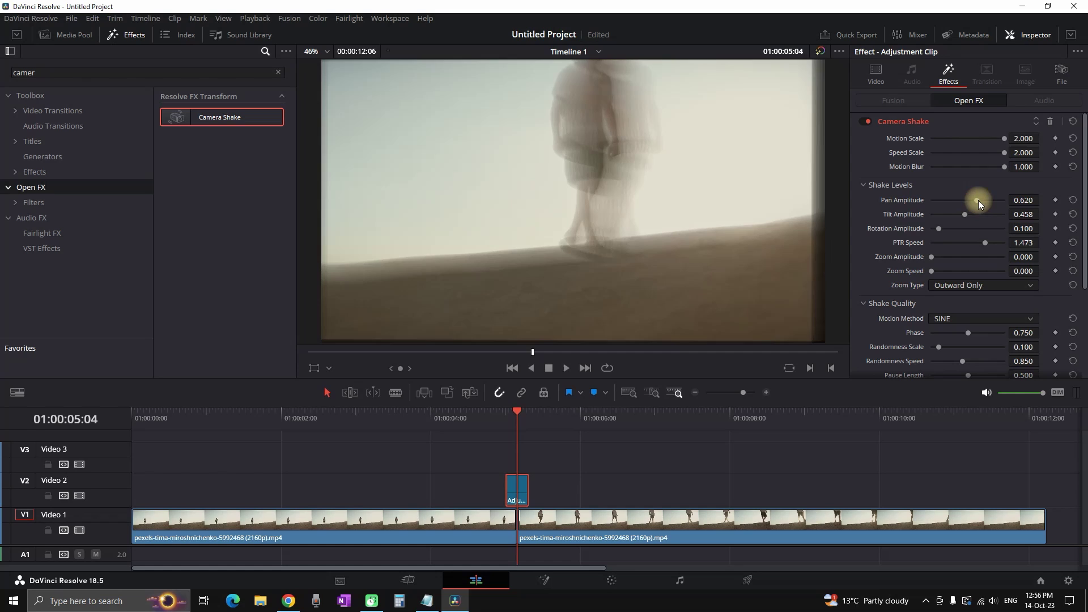
pyautogui.click(982, 202)
pyautogui.click(993, 200)
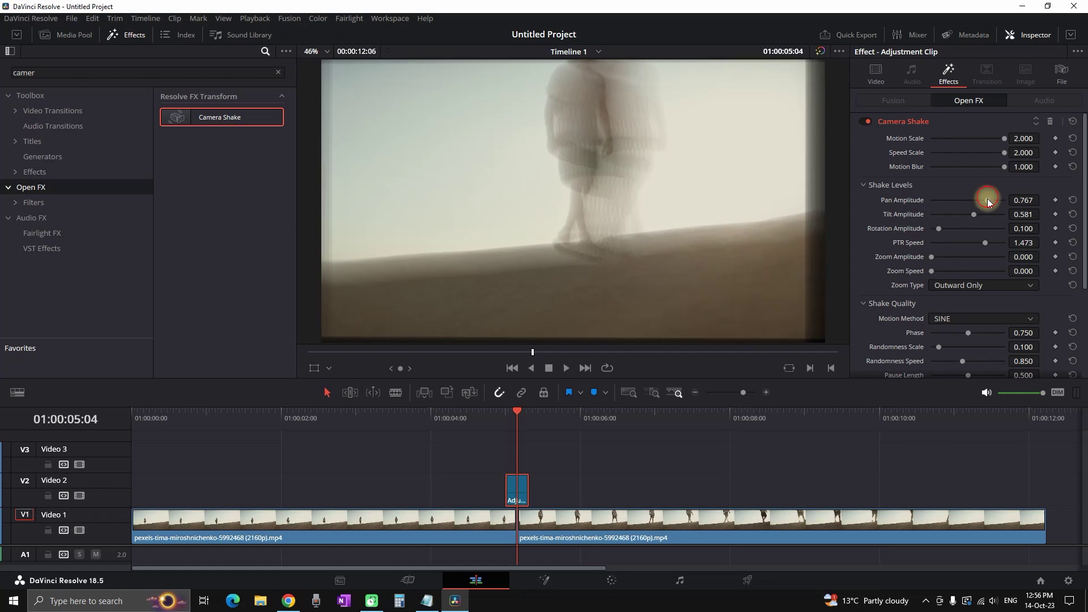
pyautogui.click(974, 214)
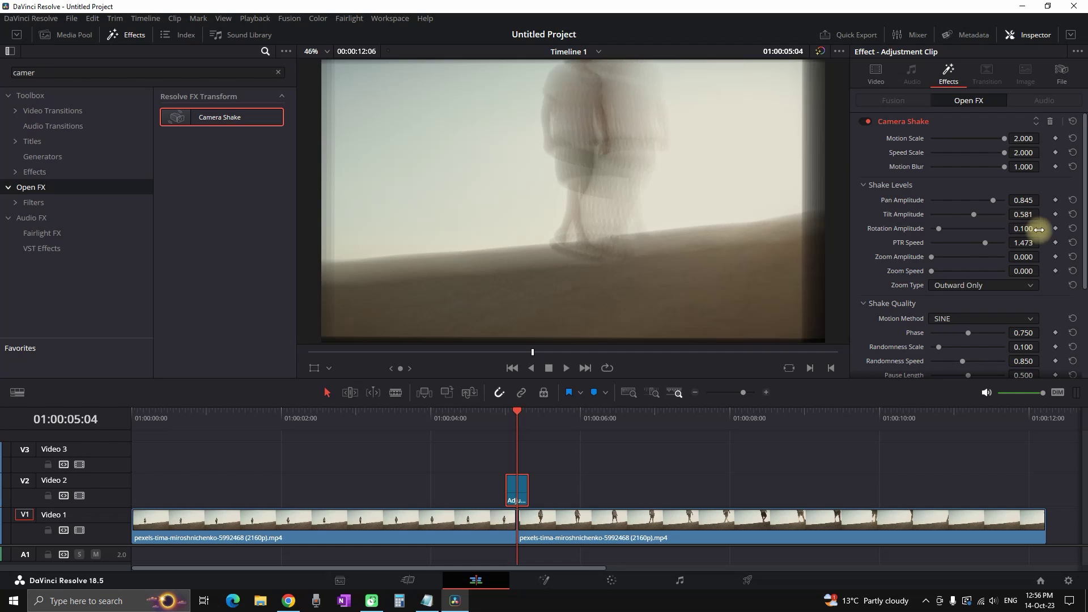
# Set the Camera Shake Border Type to Reflect.
pyautogui.scroll(-5, 1047, 232)
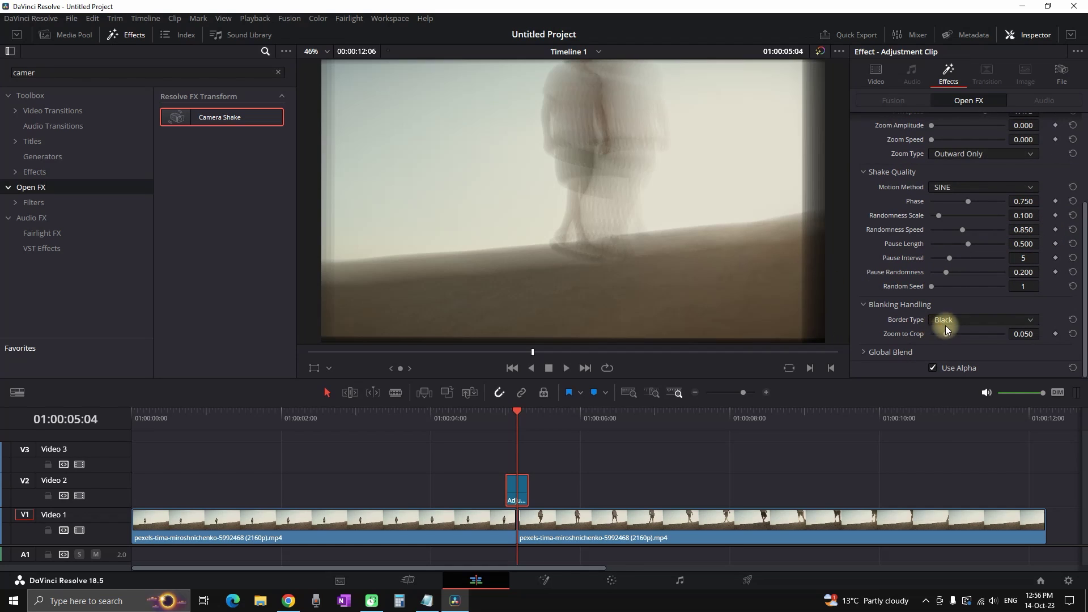
pyautogui.click(945, 325)
pyautogui.click(958, 360)
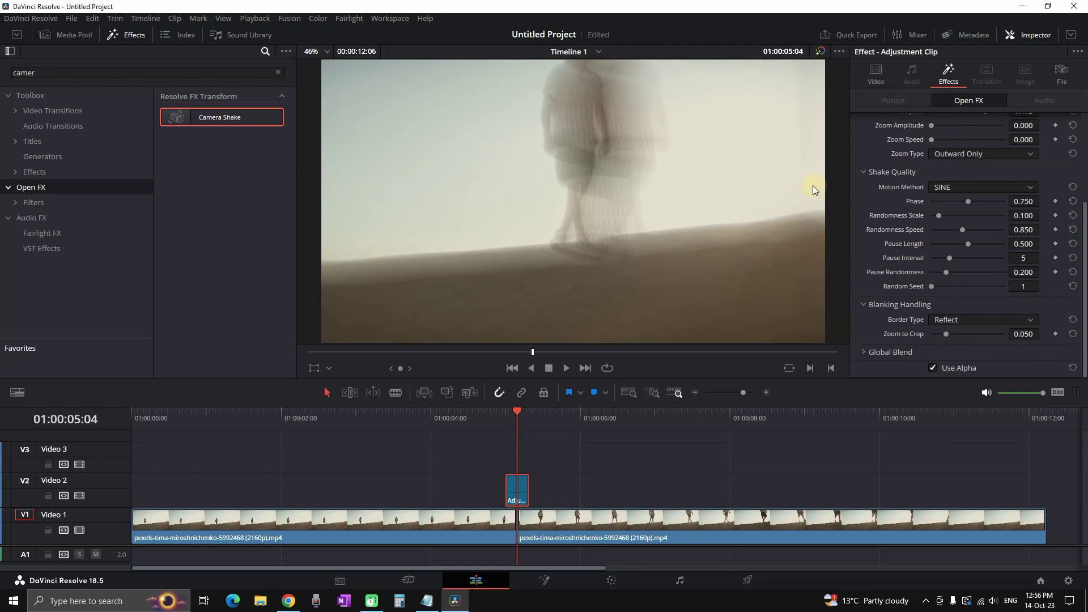
pyautogui.scroll(5, 944, 223)
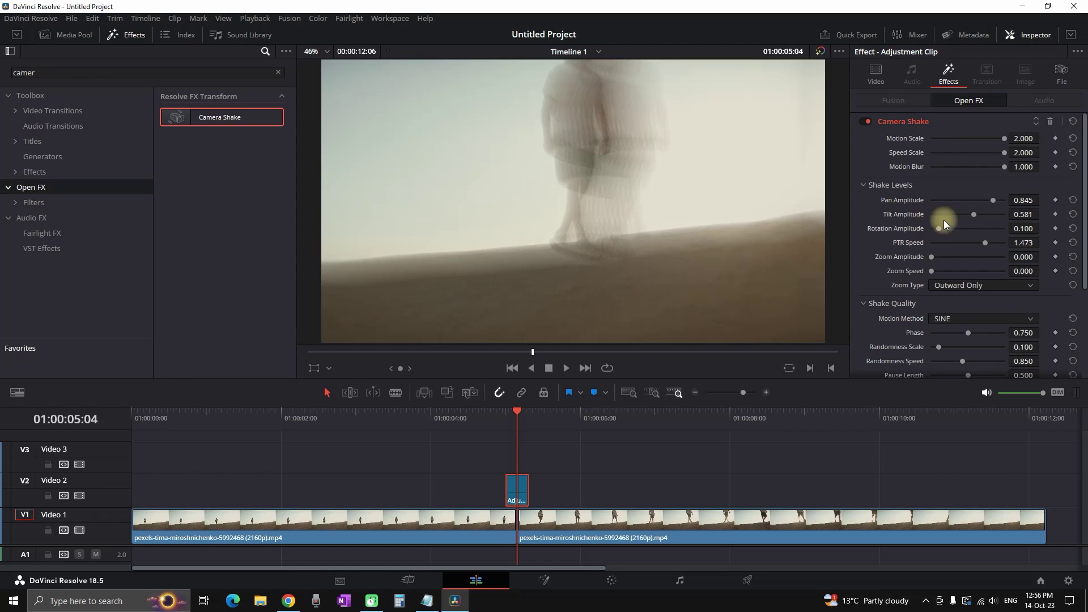
pyautogui.click(876, 80)
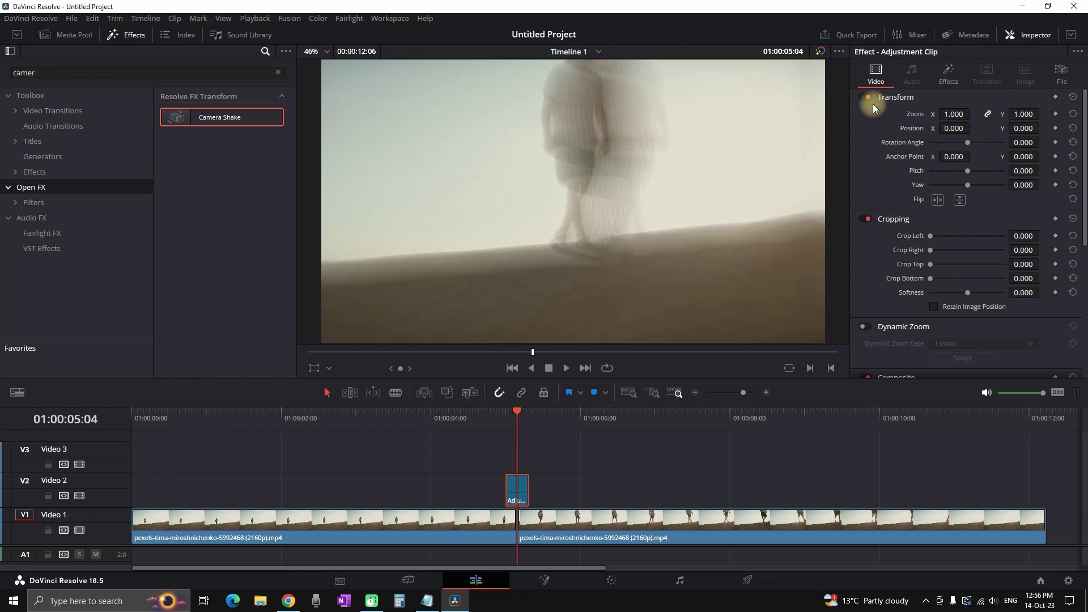
pyautogui.moveTo(954, 115); pyautogui.dragTo(957, 113)
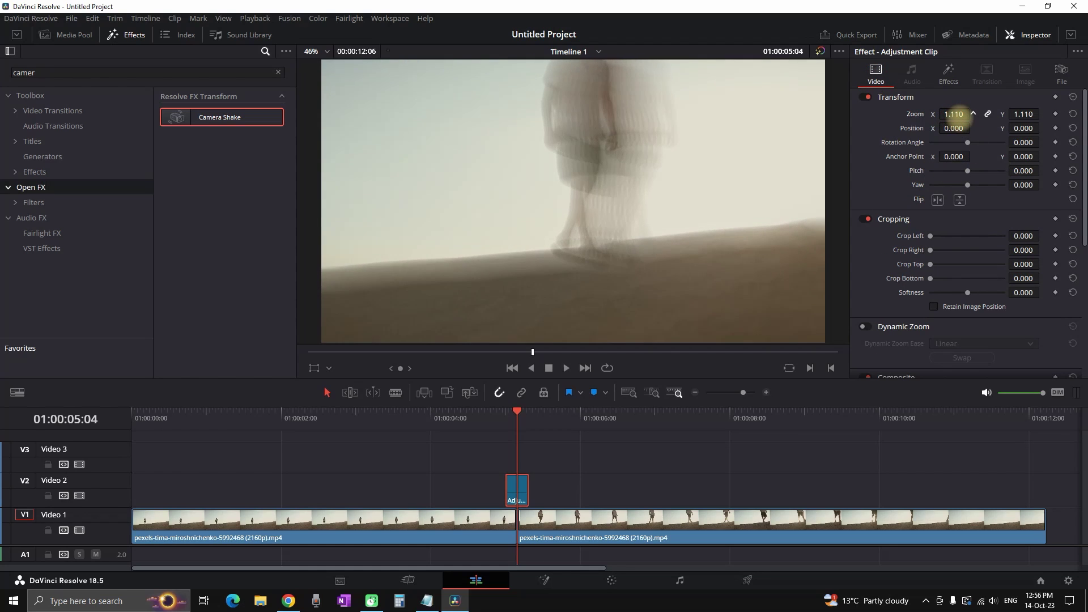
pyautogui.click(953, 117)
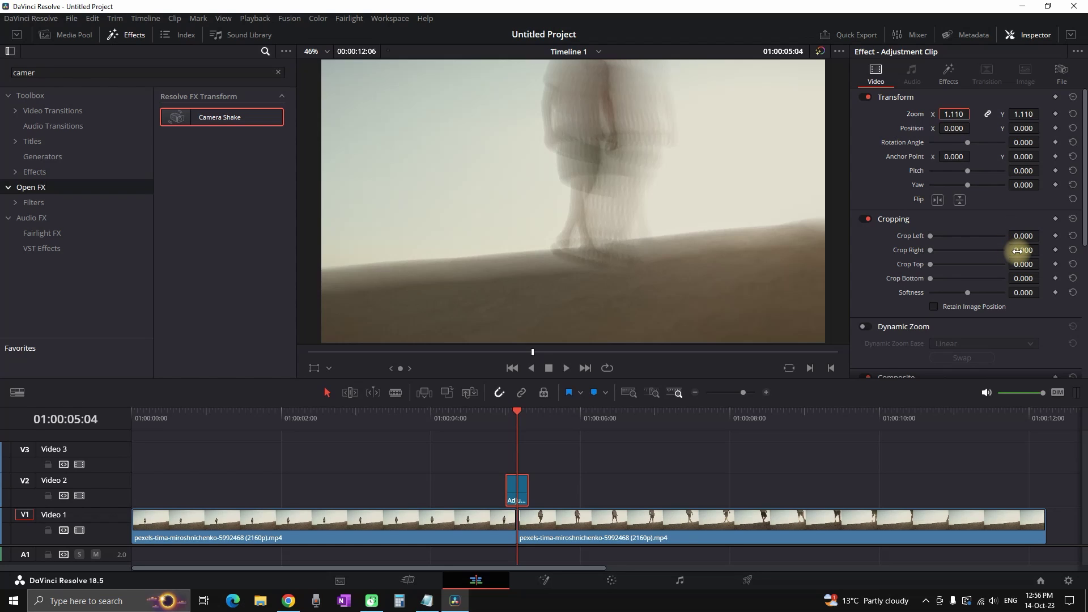
pyautogui.scroll(-3, 1018, 251)
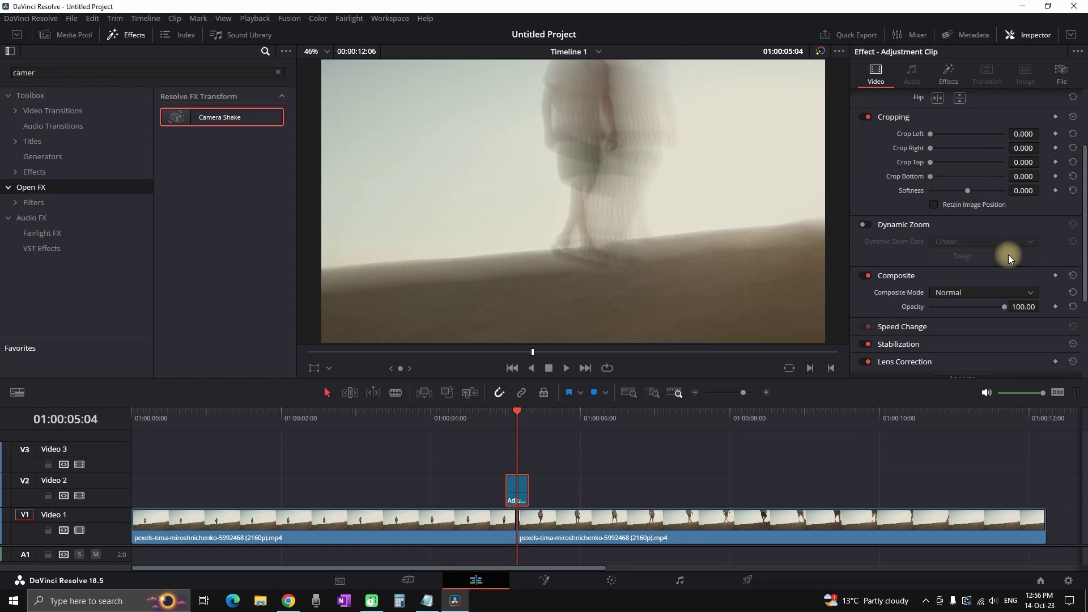
# Duplicate the shake clip onto Video 3, blend it Vivid Light at 8.40 opacity, and preview the cut.
pyautogui.moveTo(523, 484)
pyautogui.moveTo(522, 493); pyautogui.dragTo(517, 458)
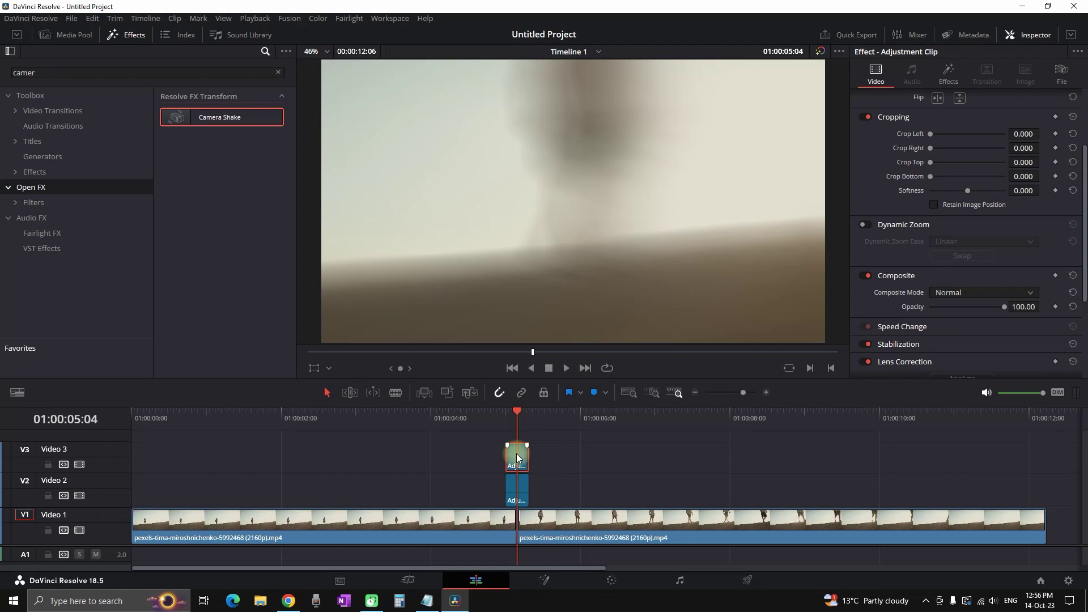
pyautogui.click(957, 293)
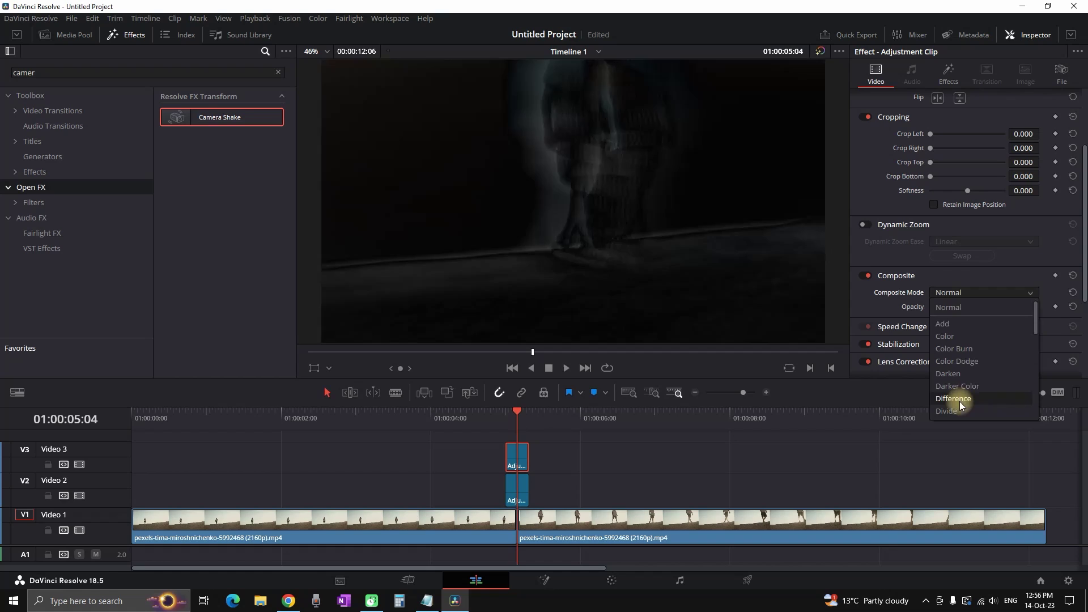
pyautogui.click(966, 384)
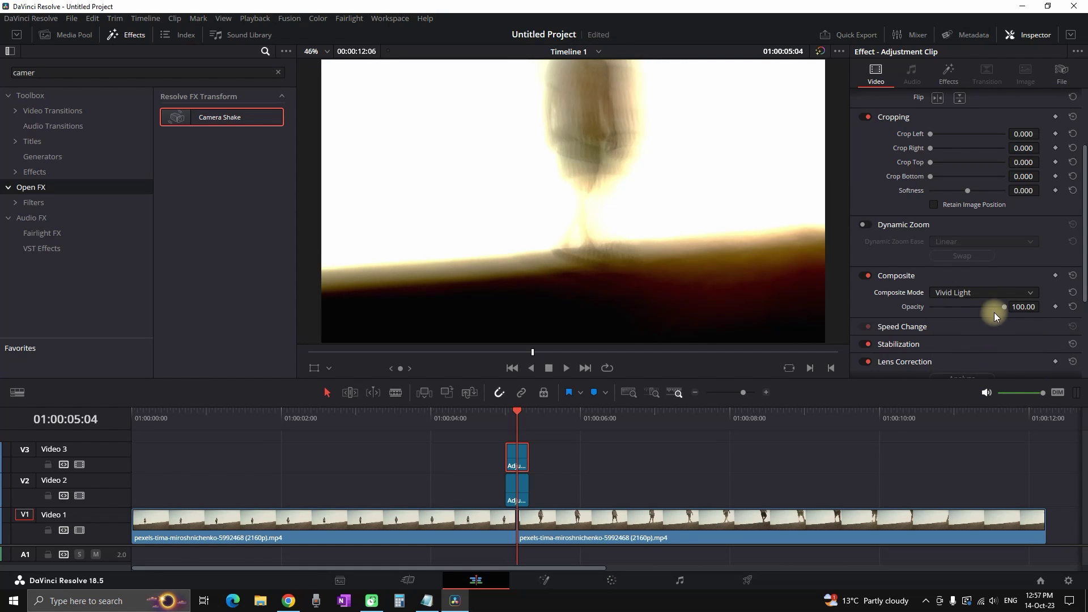
pyautogui.moveTo(1004, 308); pyautogui.dragTo(936, 308)
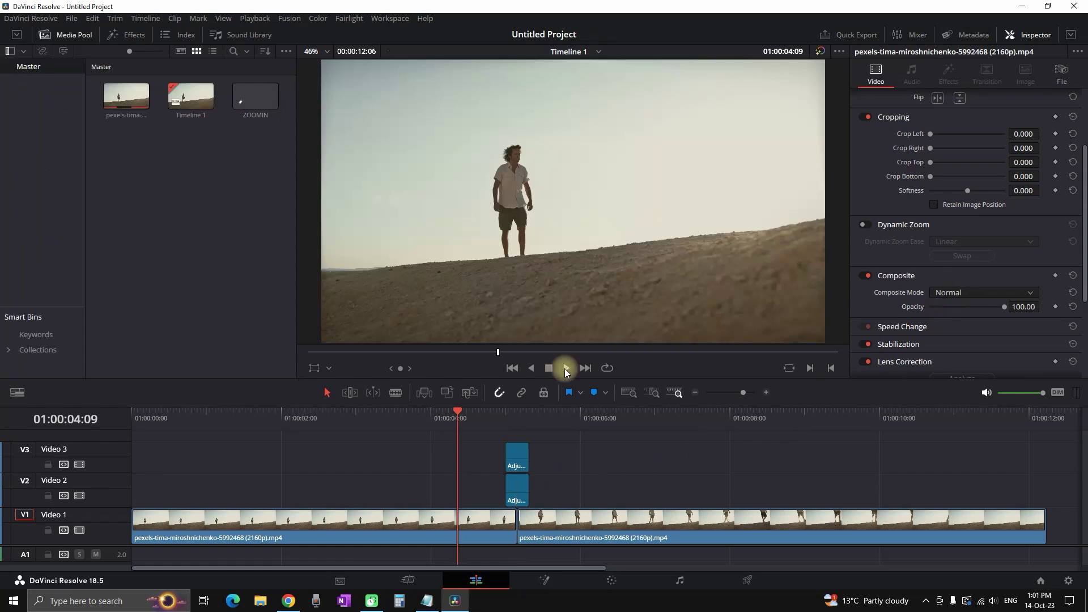
pyautogui.click(565, 369)
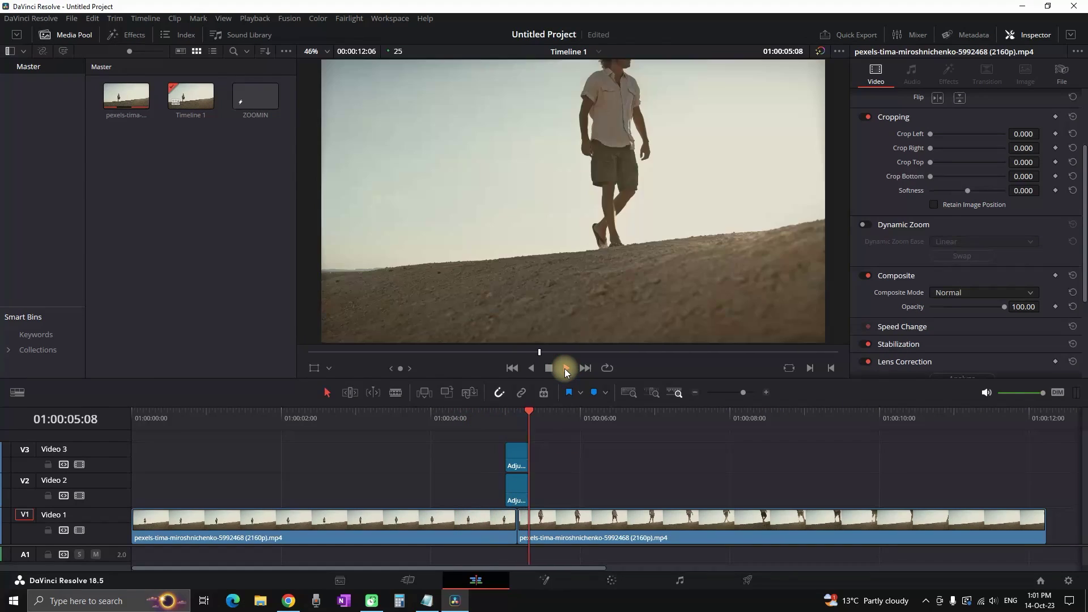
pyautogui.click(549, 369)
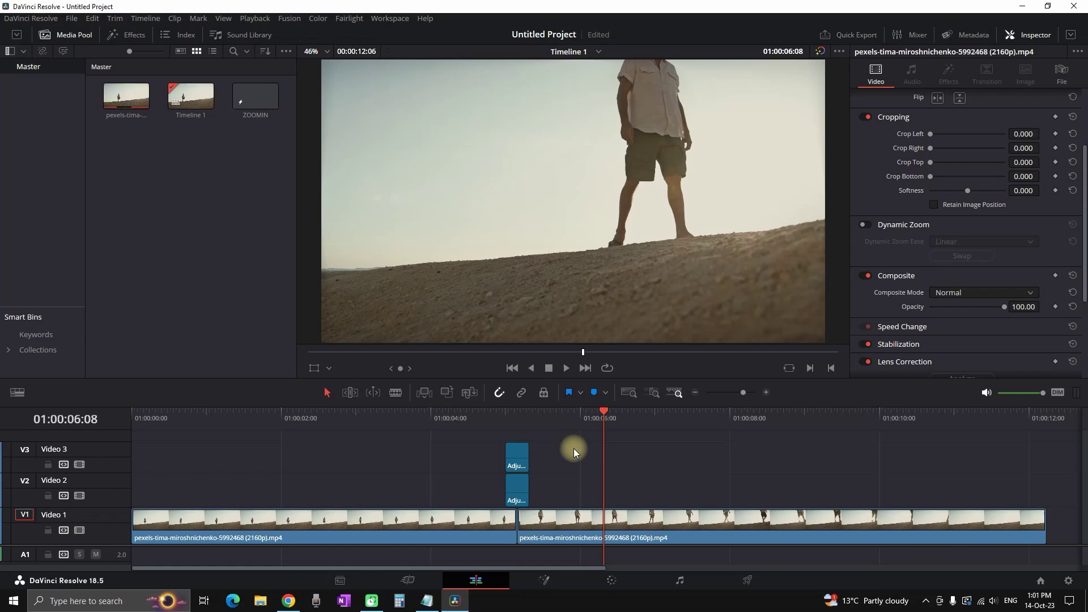
# Enable Show Power Bins in the Media Pool menu and open the Master power bin.
pyautogui.click(286, 52)
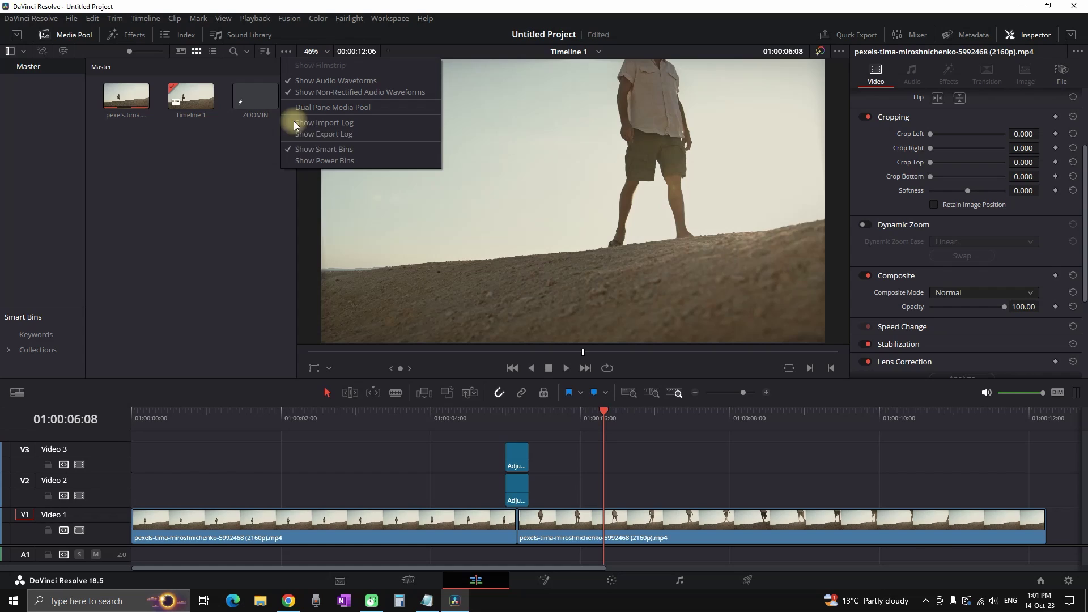
pyautogui.click(327, 161)
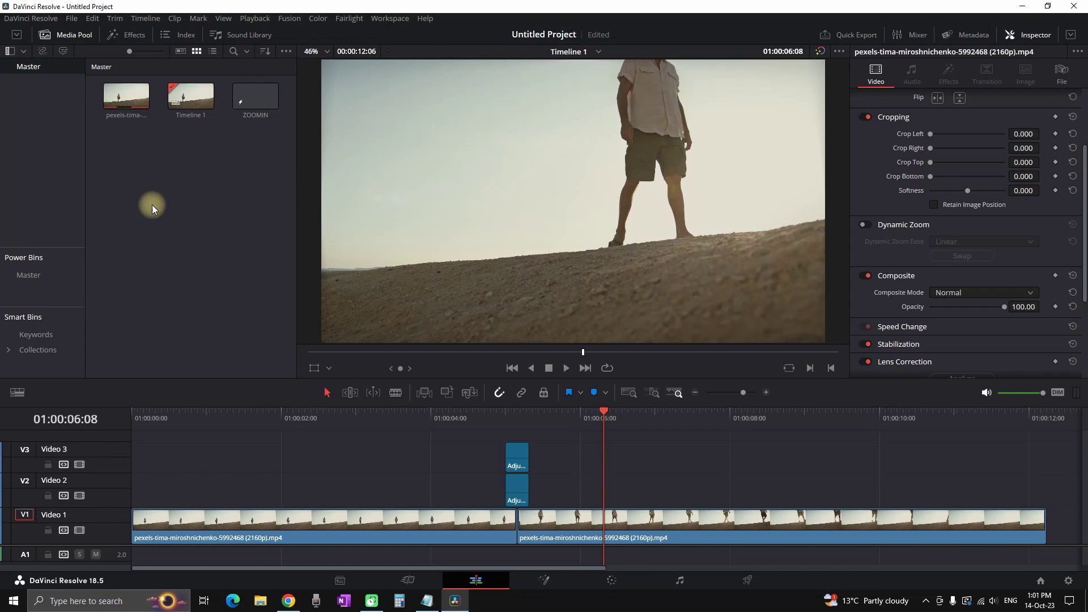
pyautogui.click(29, 280)
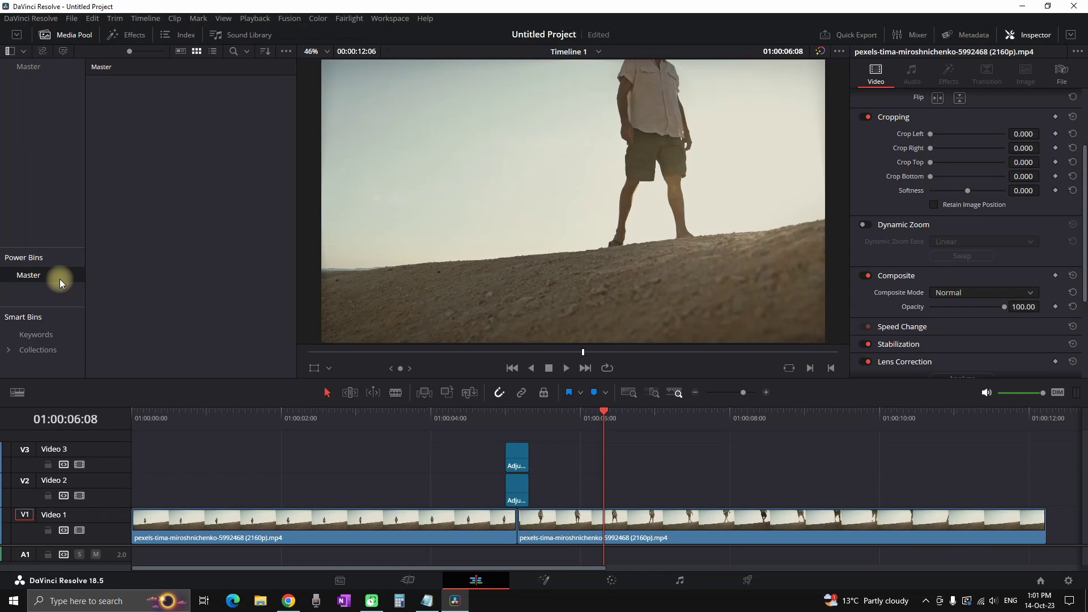
# Name the Video 2 adjustment clip glitch1 in the Inspector's File panel.
pyautogui.click(519, 497)
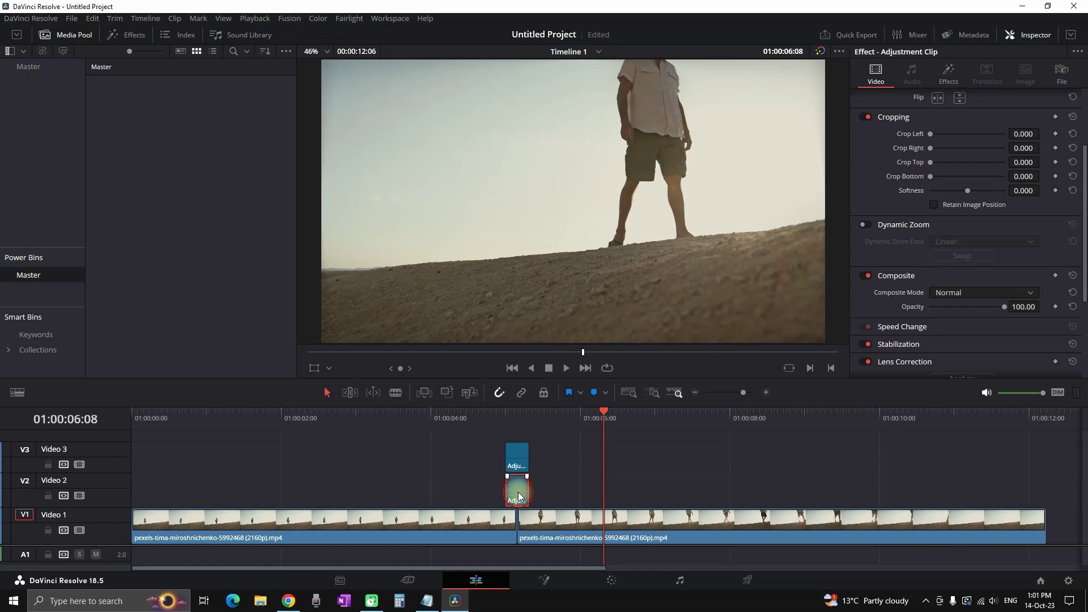
pyautogui.click(1057, 74)
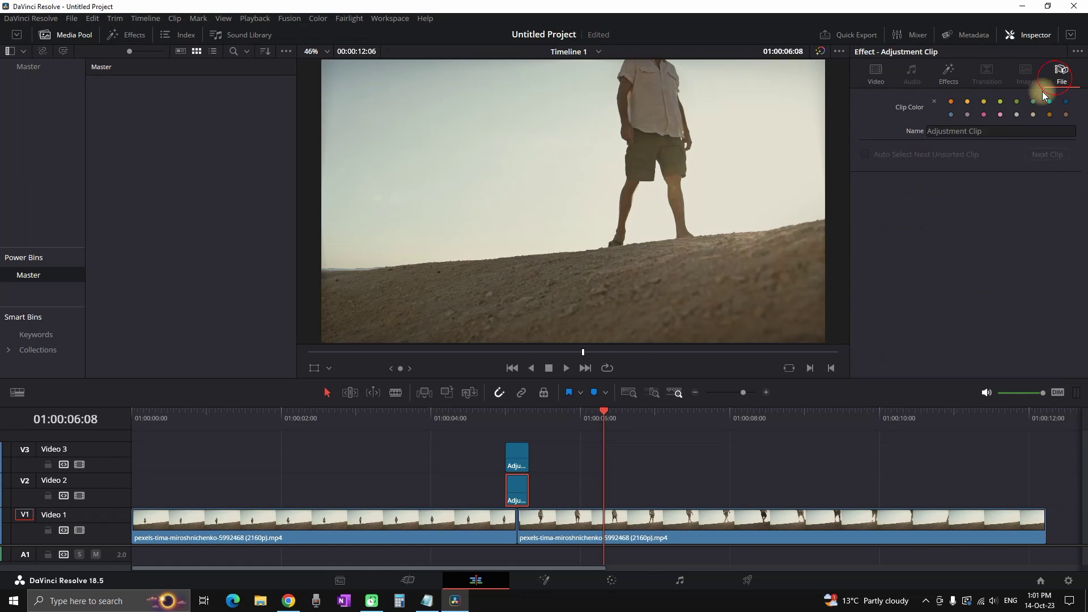
pyautogui.click(978, 132)
pyautogui.write('glitch1')
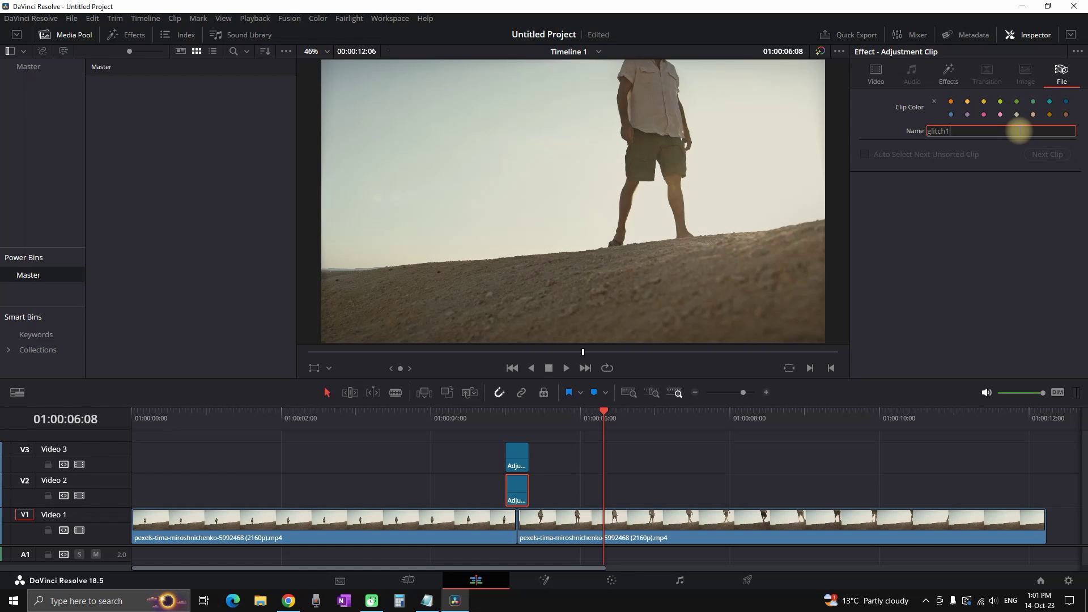
pyautogui.click(623, 450)
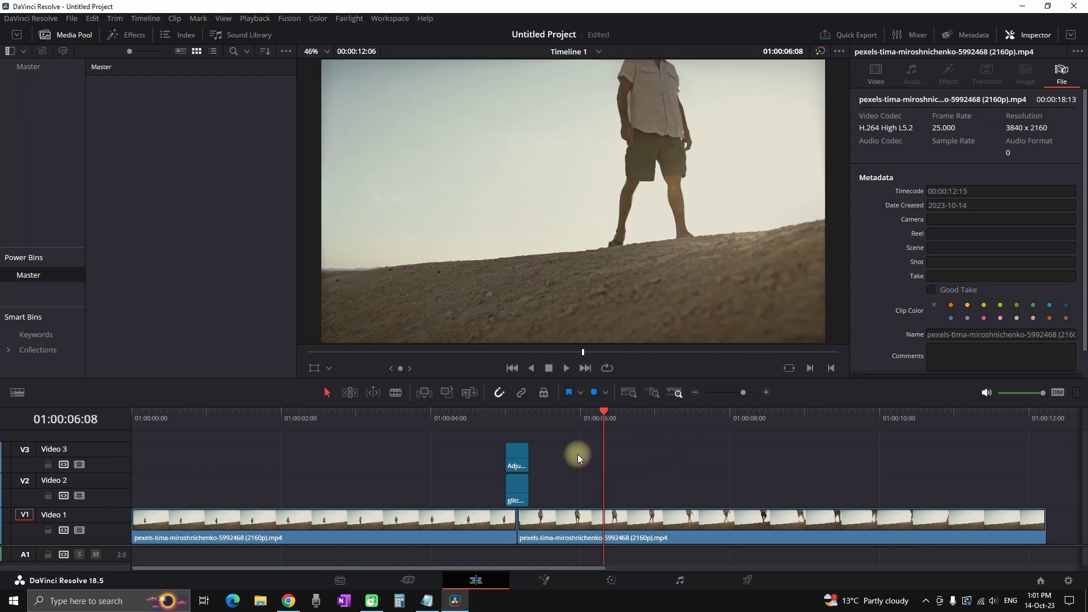
# Rename the Video 3 adjustment clip to glitch2.
pyautogui.click(516, 455)
pyautogui.click(988, 132)
pyautogui.write('g')
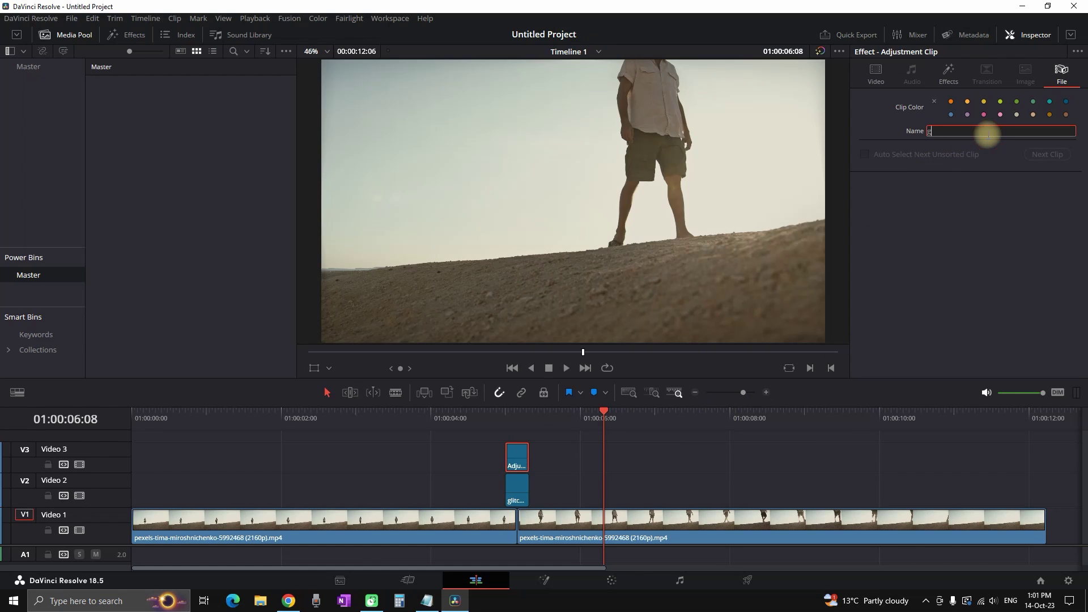
pyautogui.write('litch2')
# Store the Video 2 and Video 3 clips as glitch1 and glitch2 in the Master power bin, then delete both from the timeline.
pyautogui.click(811, 429)
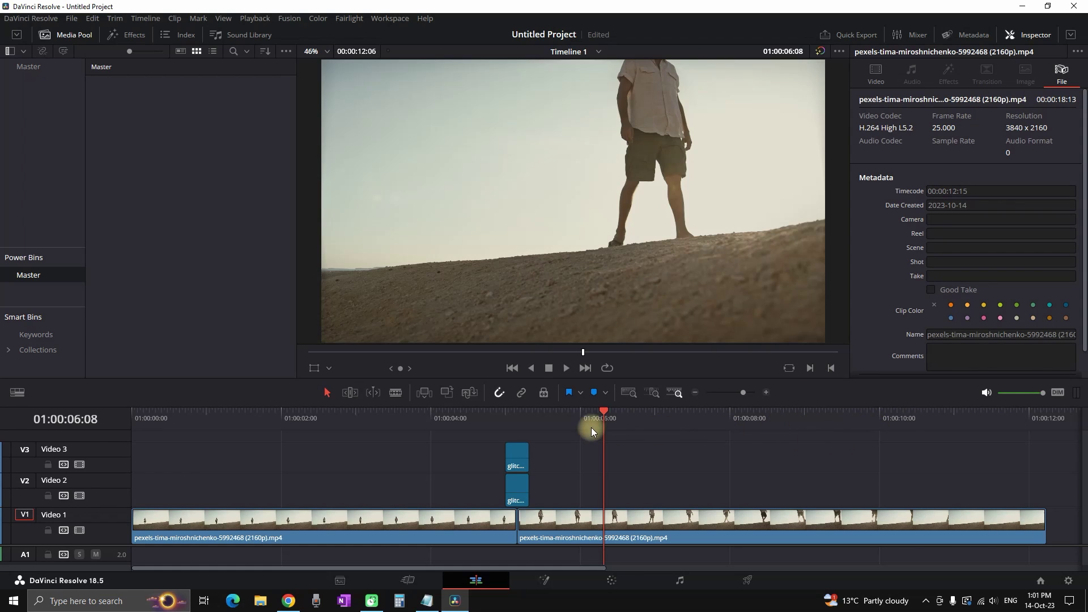
pyautogui.moveTo(518, 492); pyautogui.dragTo(130, 123)
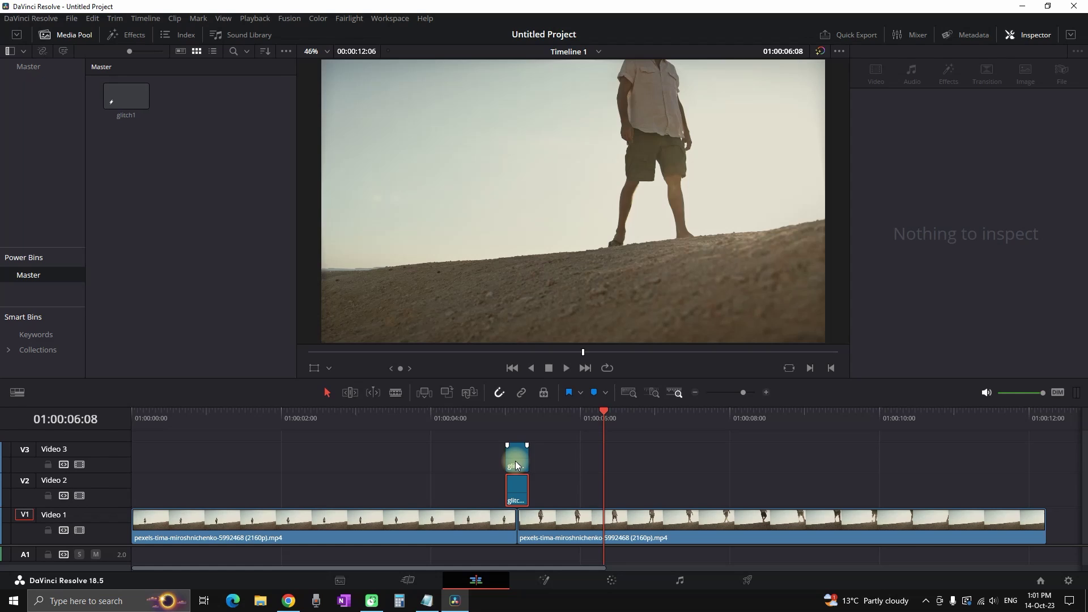
pyautogui.moveTo(516, 457); pyautogui.dragTo(181, 104)
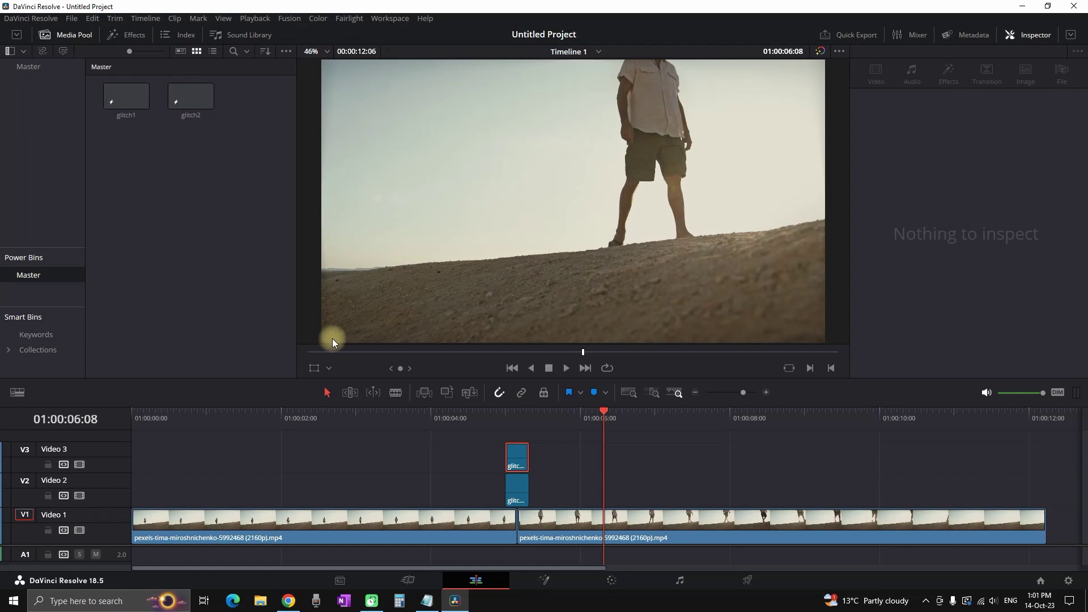
pyautogui.moveTo(586, 449); pyautogui.dragTo(511, 498)
pyautogui.press('Delete')
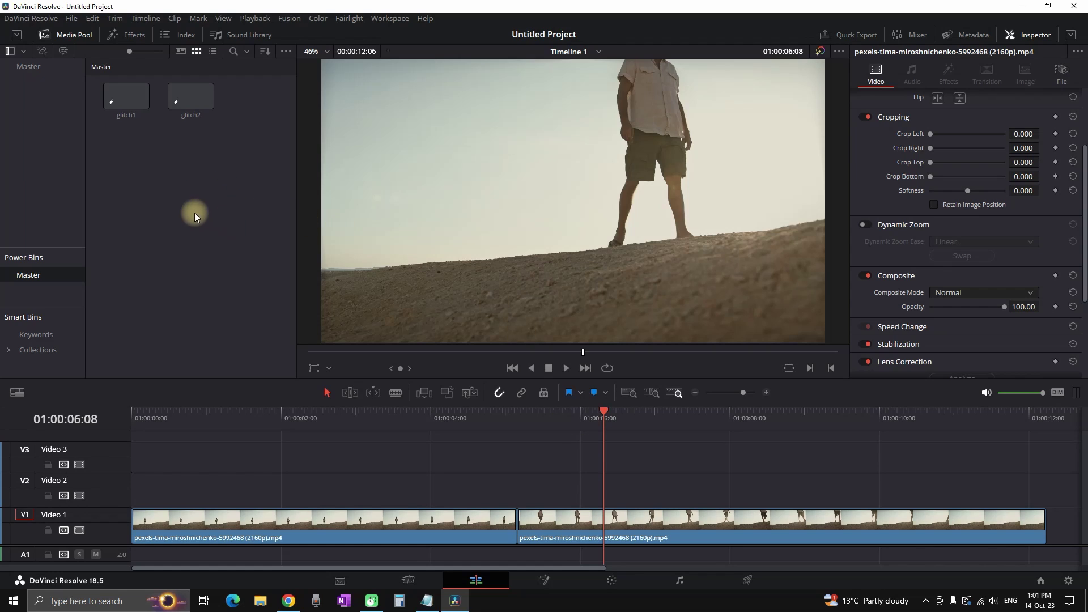
# Stack glitch1 on Video 2 and glitch2 on Video 3 at the cut, then play the transition back.
pyautogui.moveTo(125, 97); pyautogui.dragTo(507, 497)
pyautogui.moveTo(191, 96); pyautogui.dragTo(501, 463)
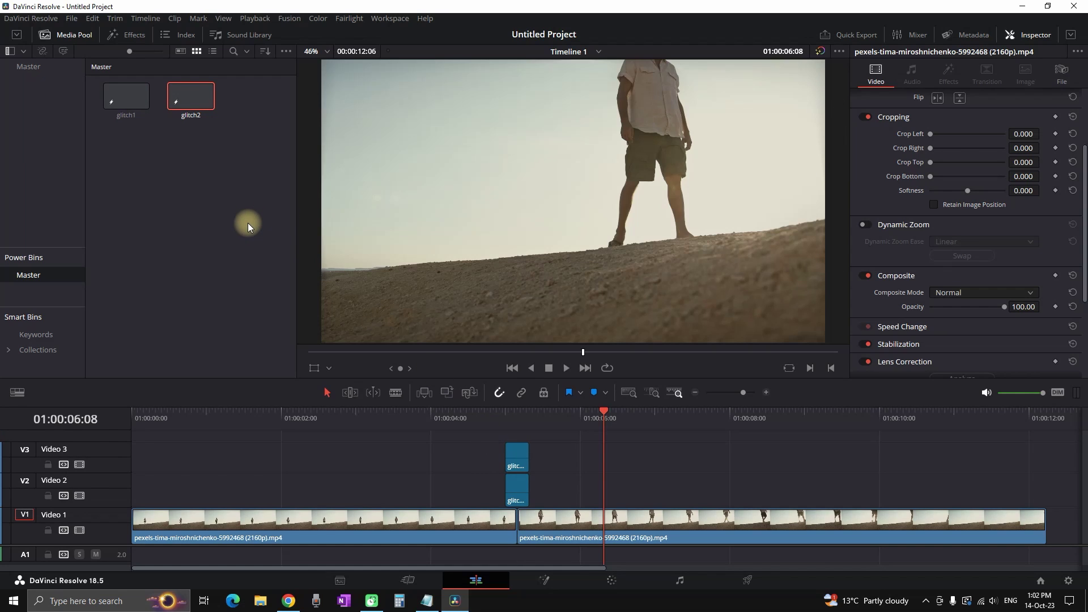
pyautogui.click(565, 368)
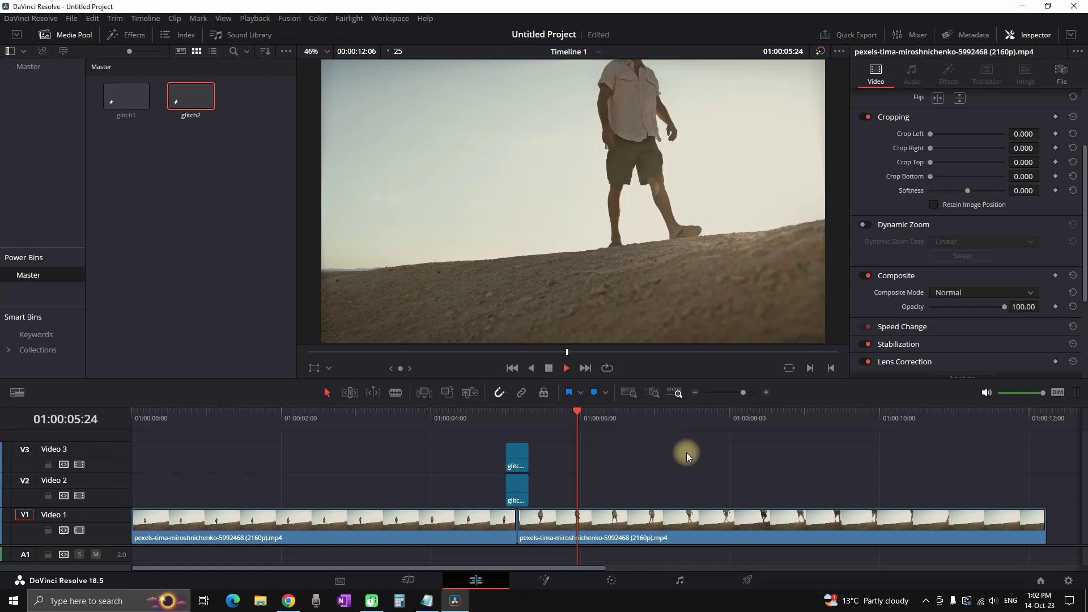
pyautogui.press('space')
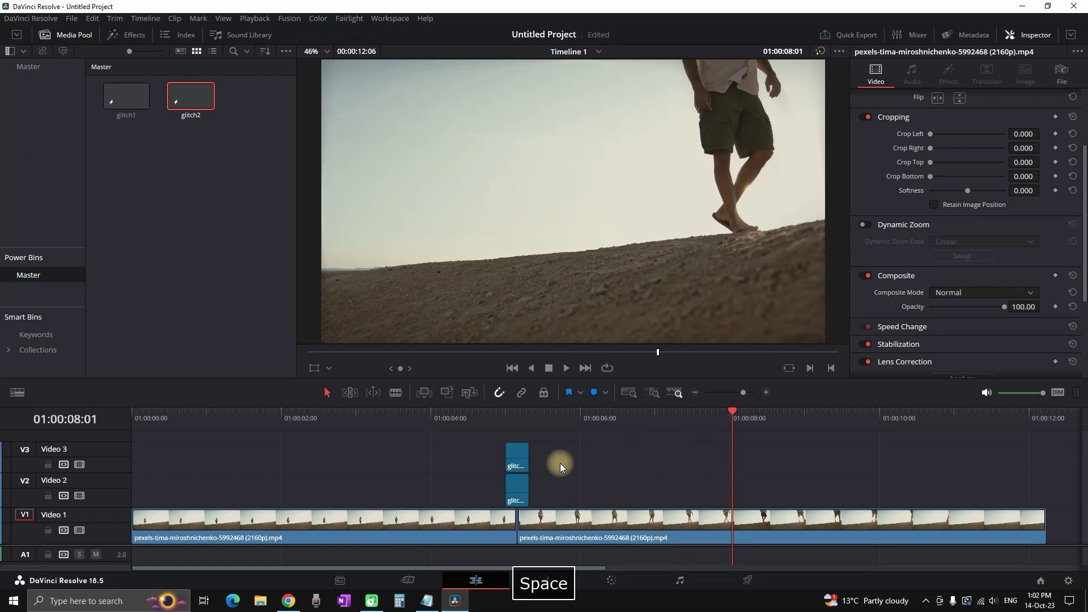
# Select the stacked glitch pair and preview the timeline from near the start through both transitions.
pyautogui.moveTo(550, 480); pyautogui.dragTo(358, 486)
pyautogui.click(169, 416)
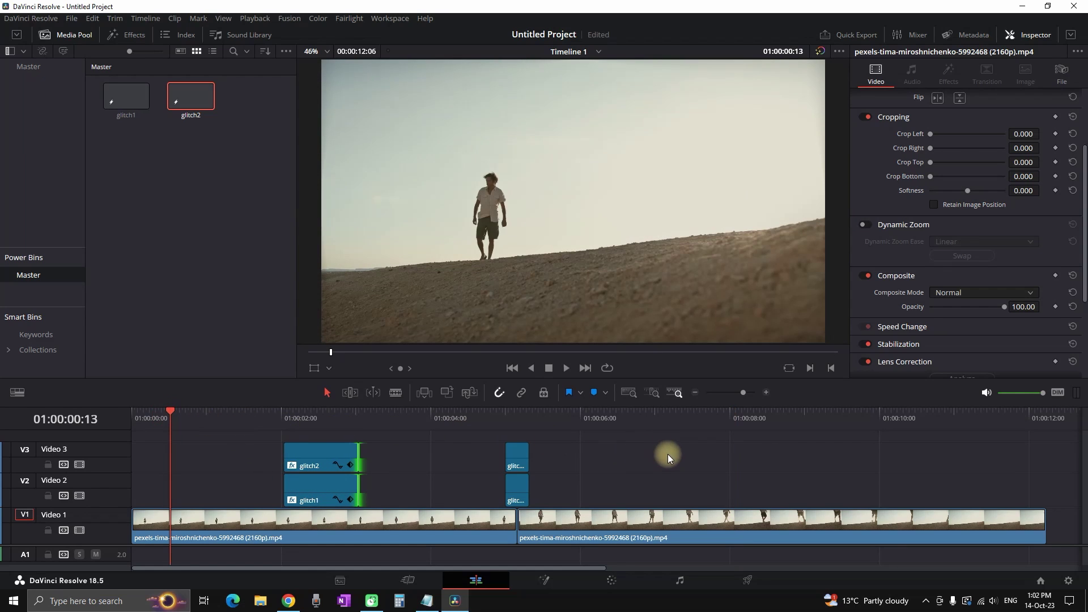
pyautogui.press('space')
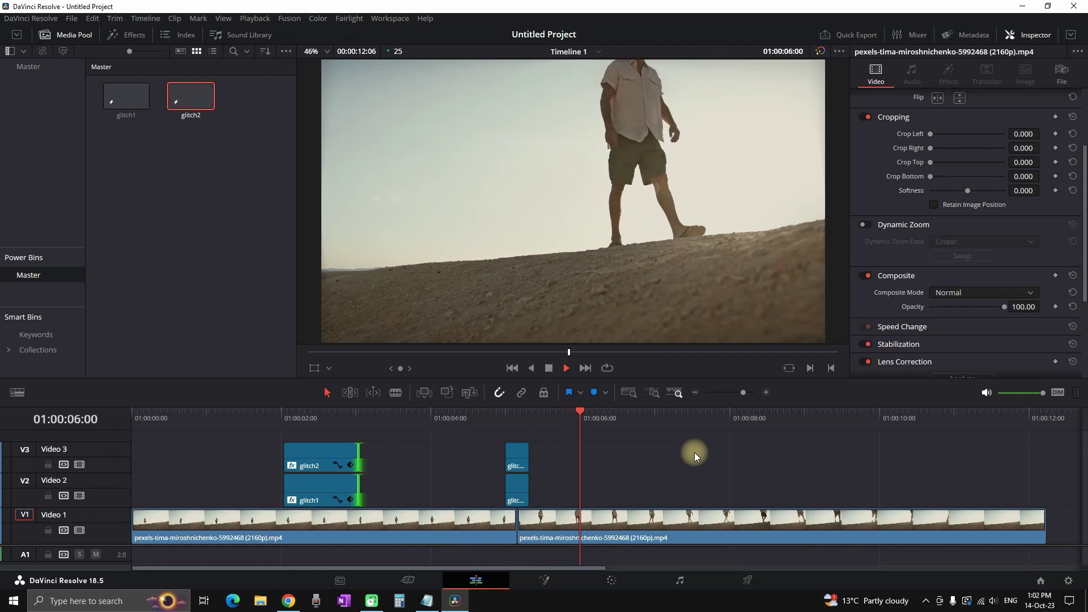
pyautogui.press('space')
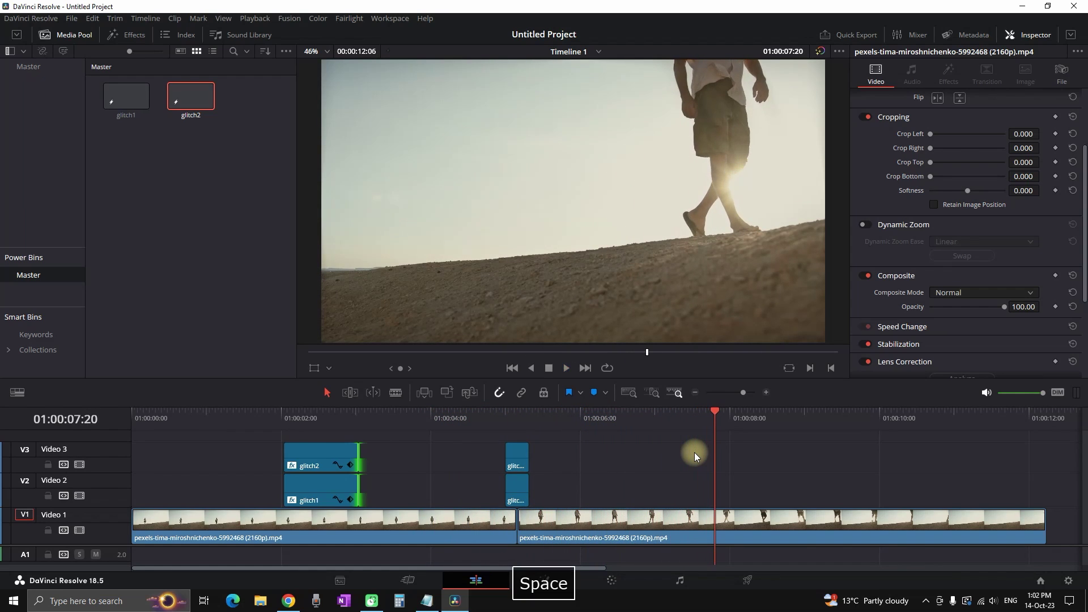